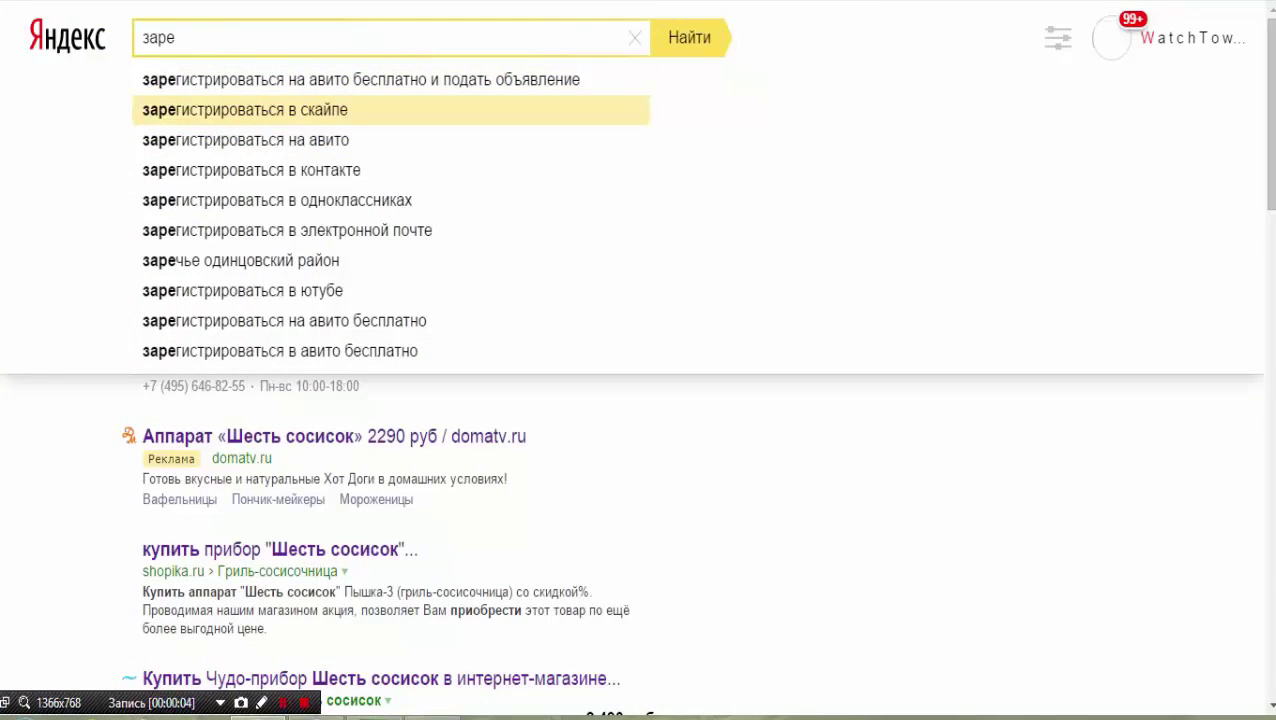
Search 'зарегистрироваться в скайпе' and open the 'Бесплатная учетная запись Skype' result.
click(245, 109)
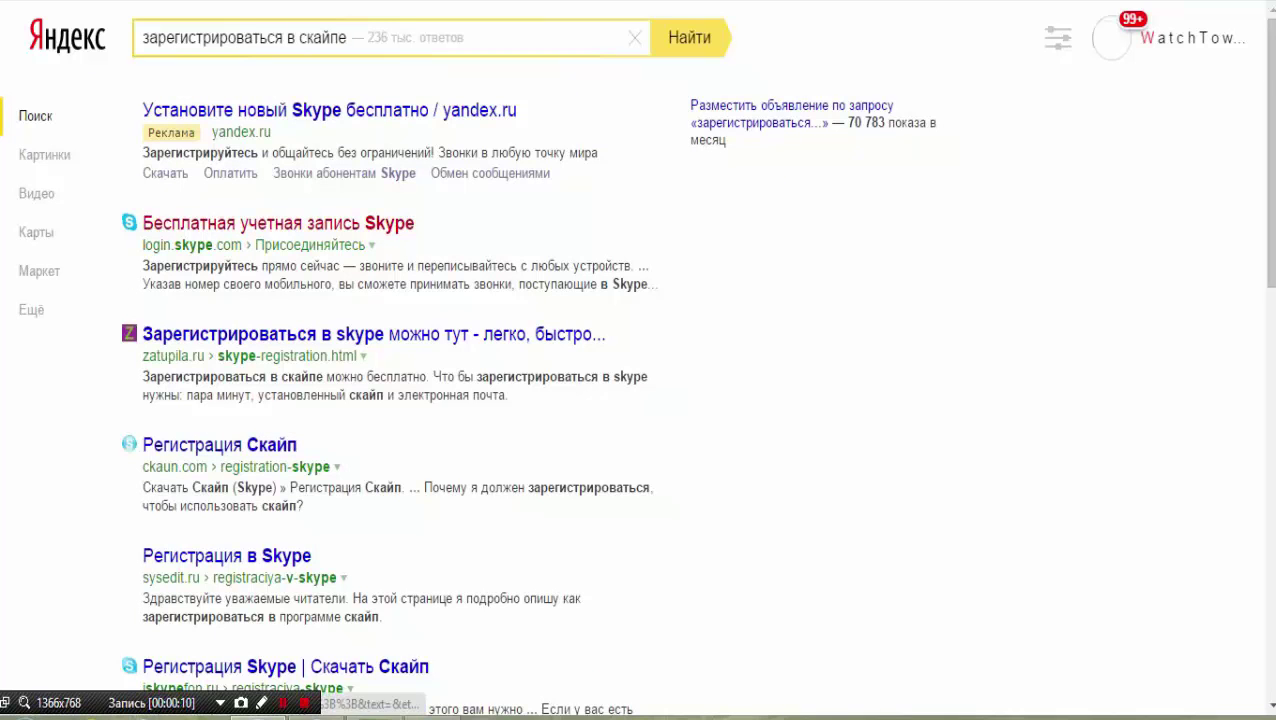
click(278, 223)
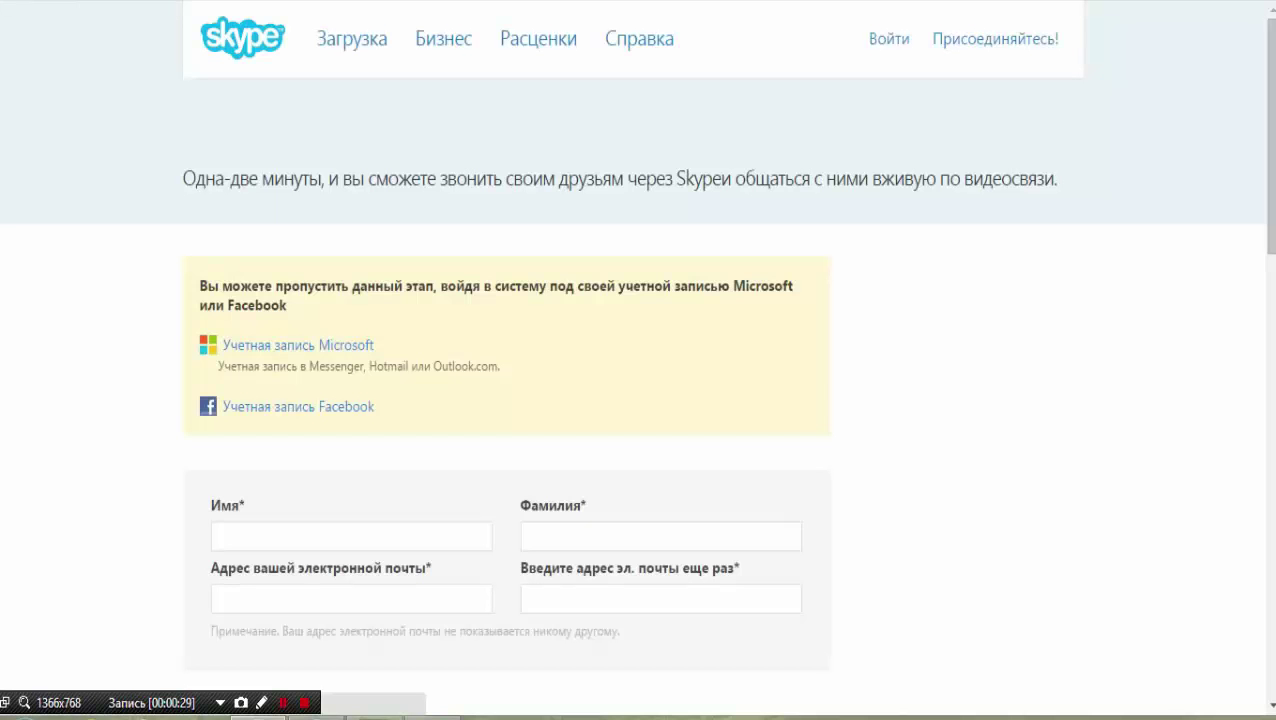
Scroll the Skype sign-up page to the Имя field and place the cursor there.
scroll(638, 360, down, 3)
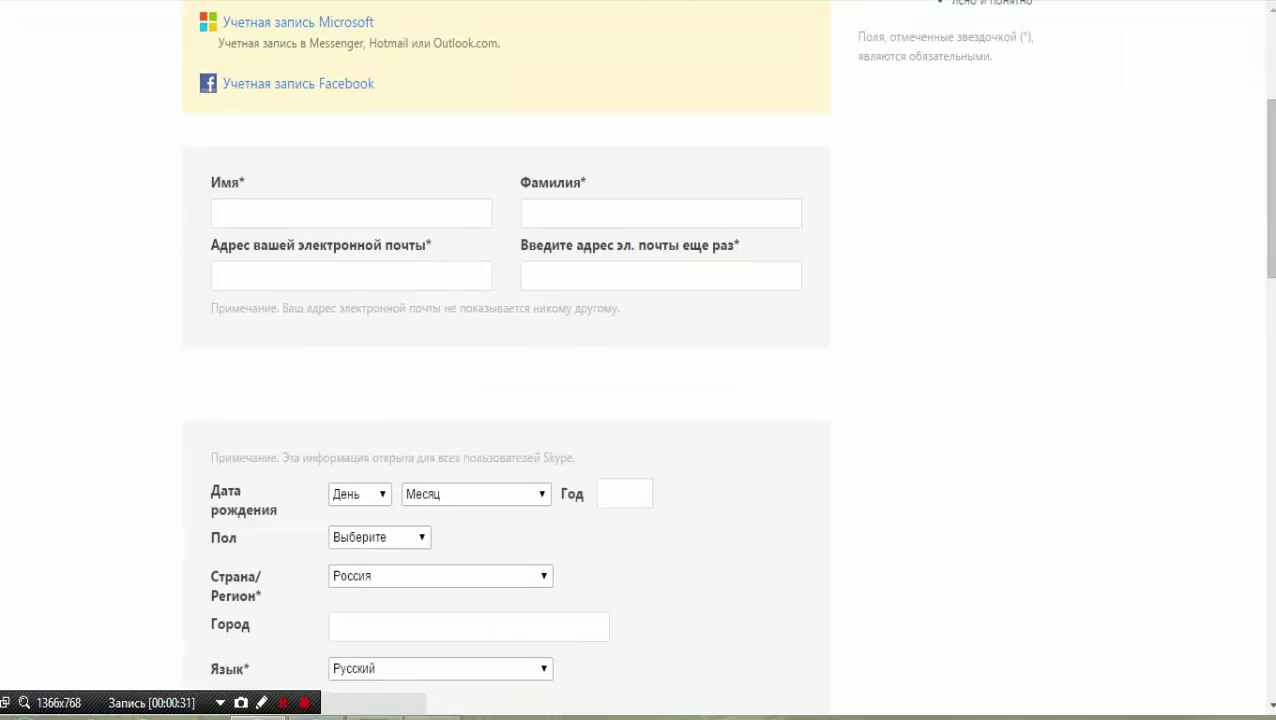
click(351, 213)
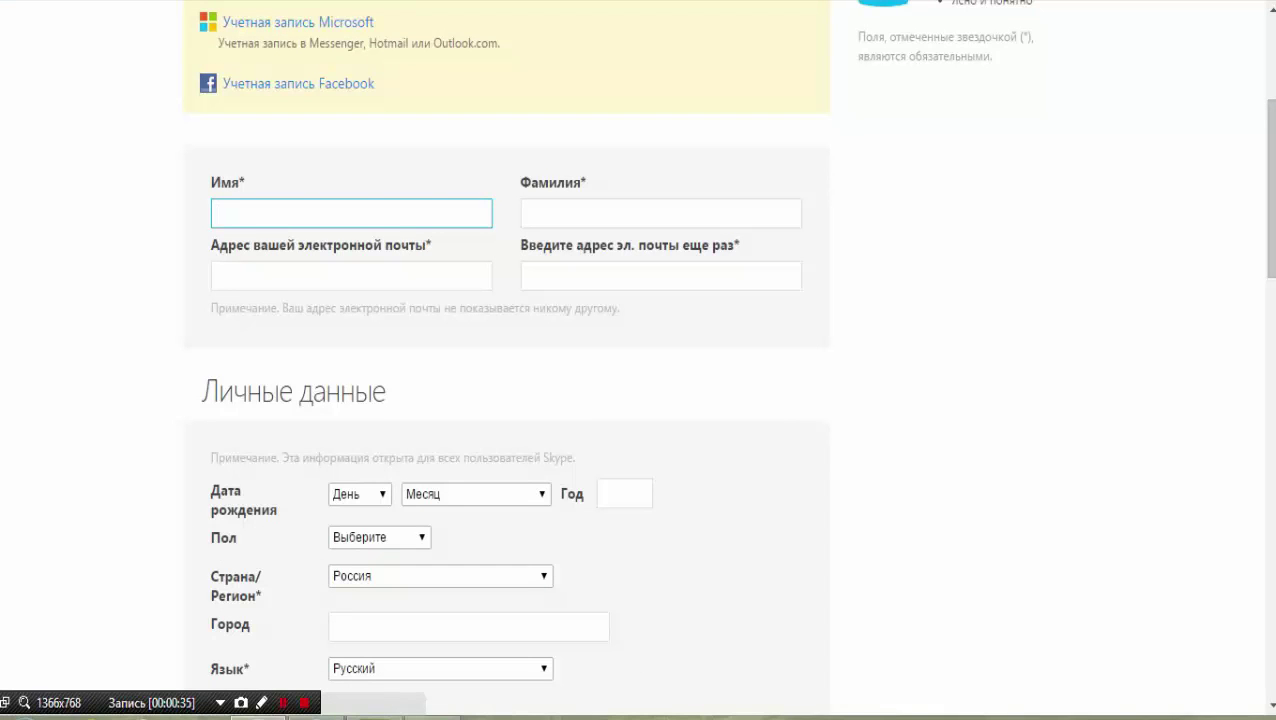
Enter the first name in Имя and the last name in Фамилия.
text(CA)
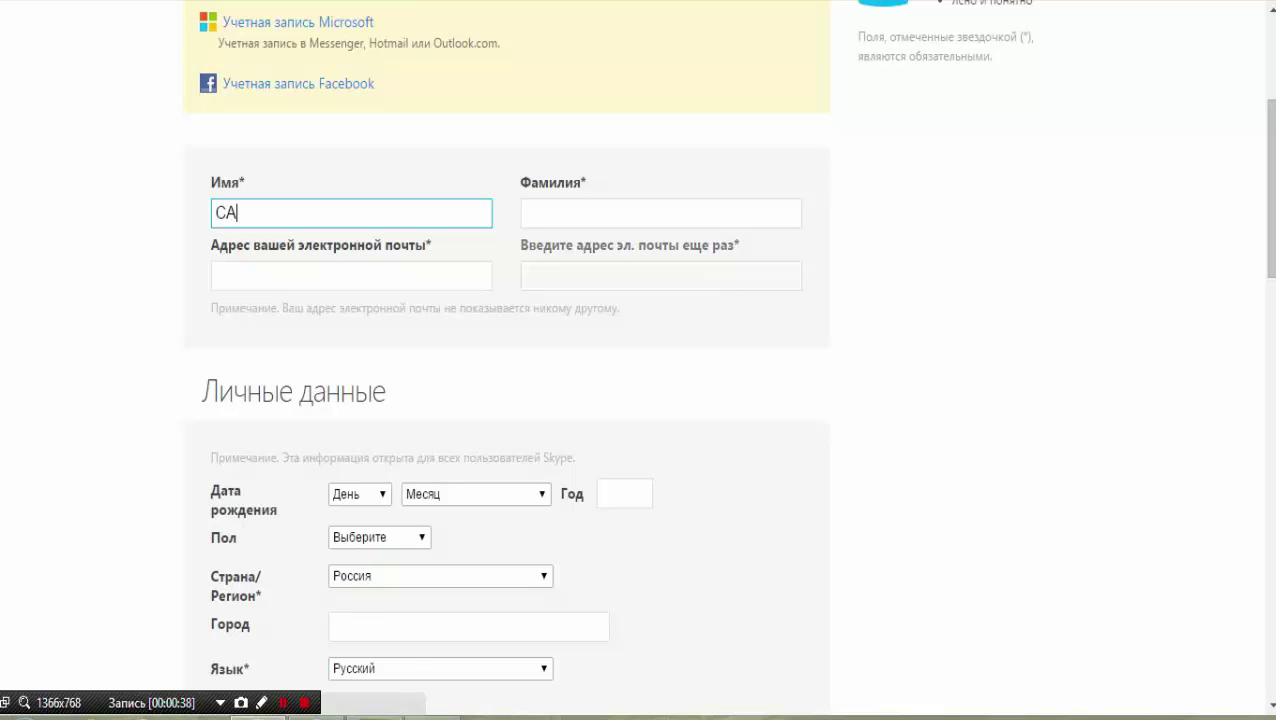
key(BackSpace)
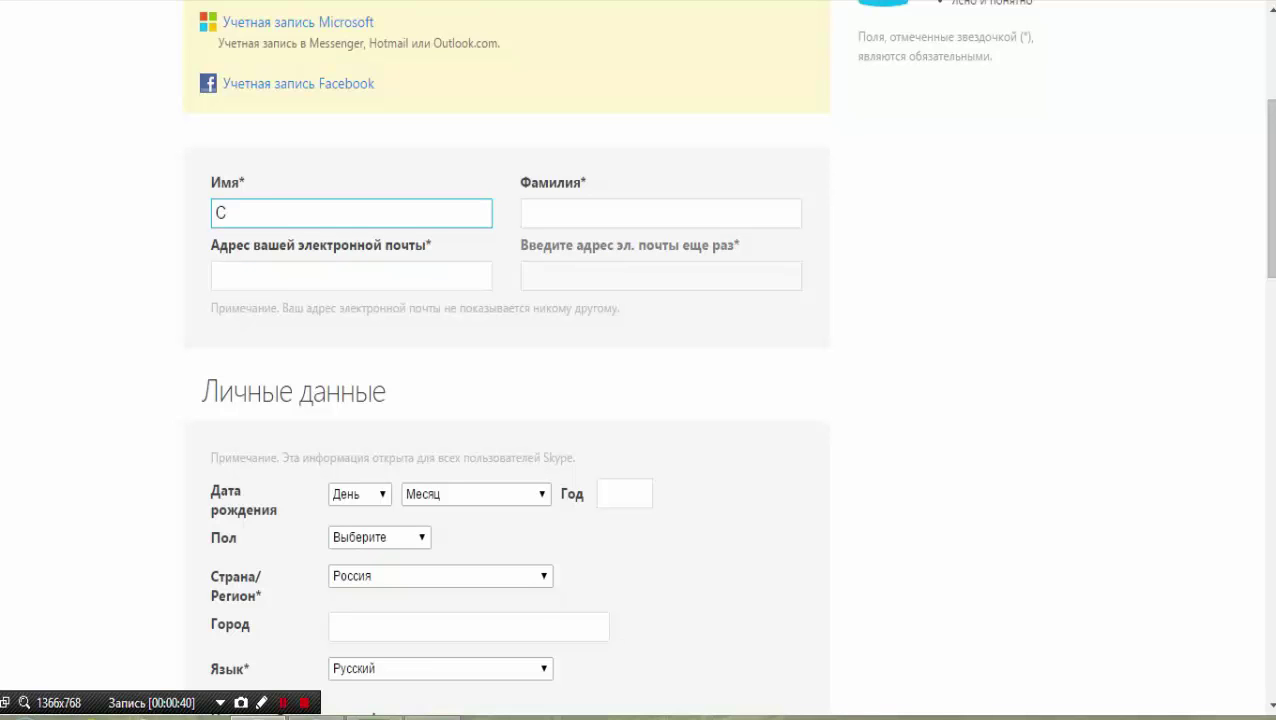
text(аша)
click(660, 213)
text(с)
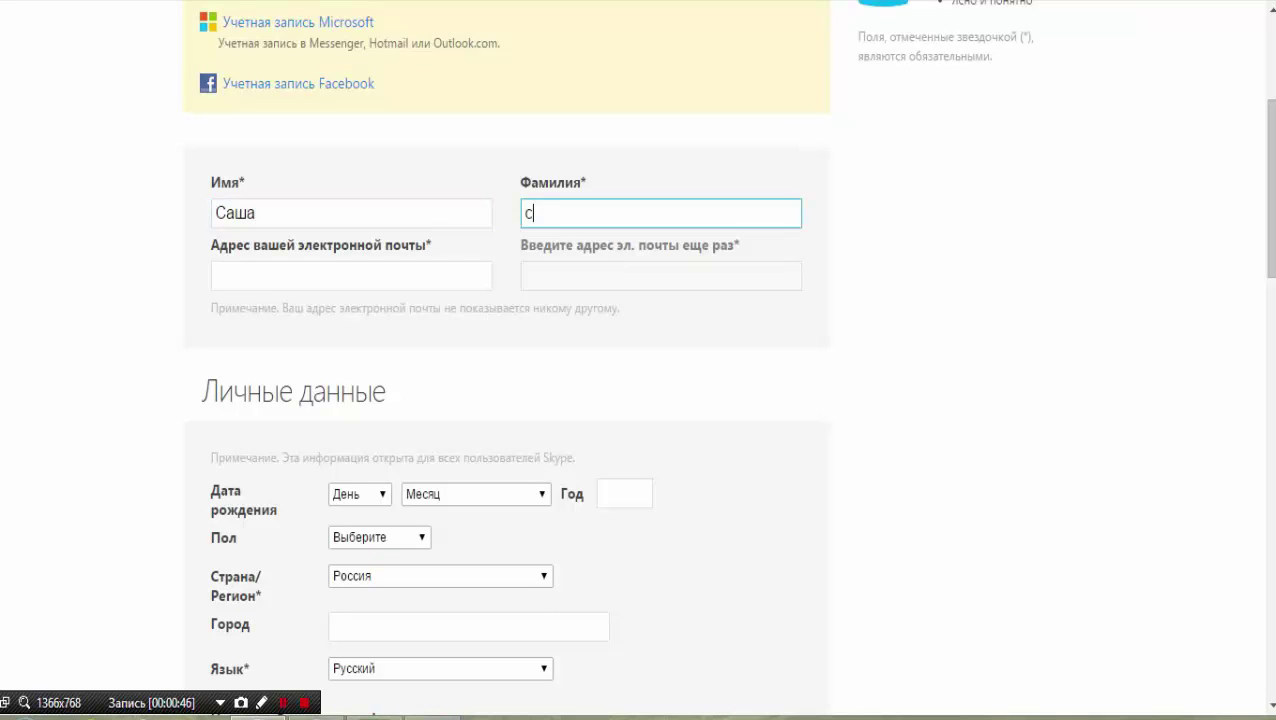
text(аша)
Enter the account e-mail address in the email field, correcting typos.
click(351, 276)
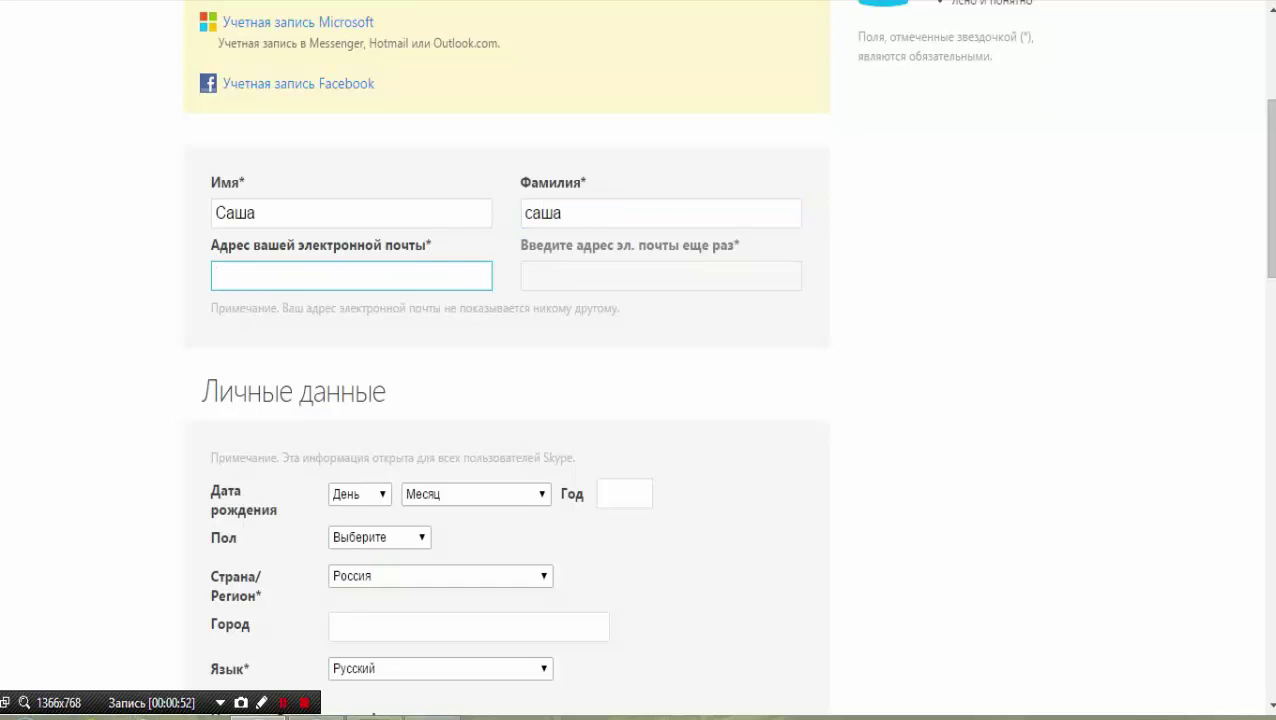
text(ввш)
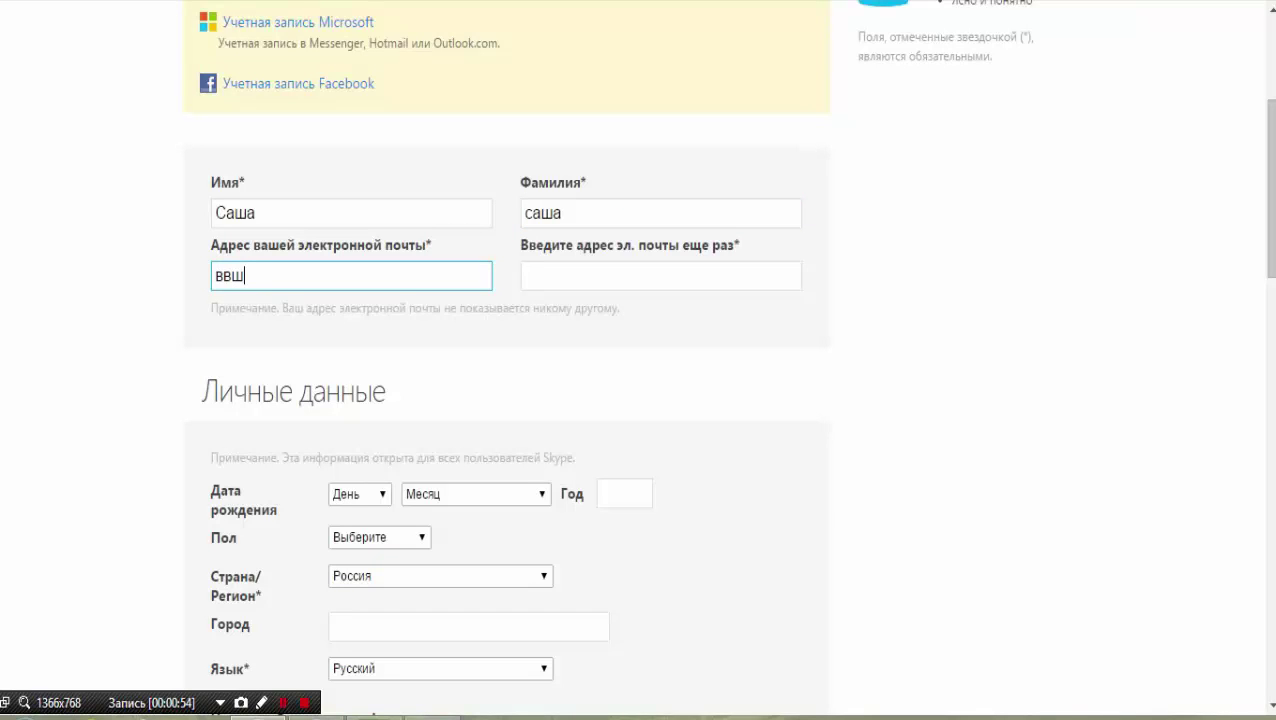
key(BackSpace)
key(BackSpace)
key(BackSpace)
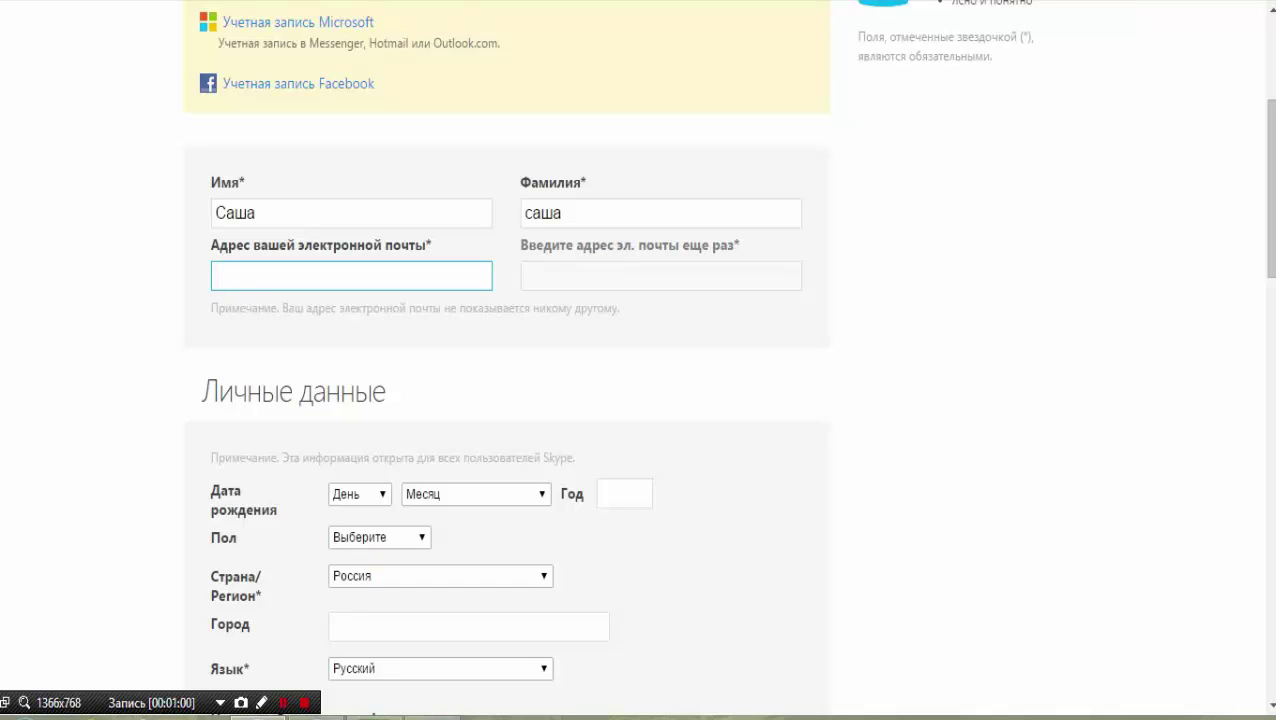
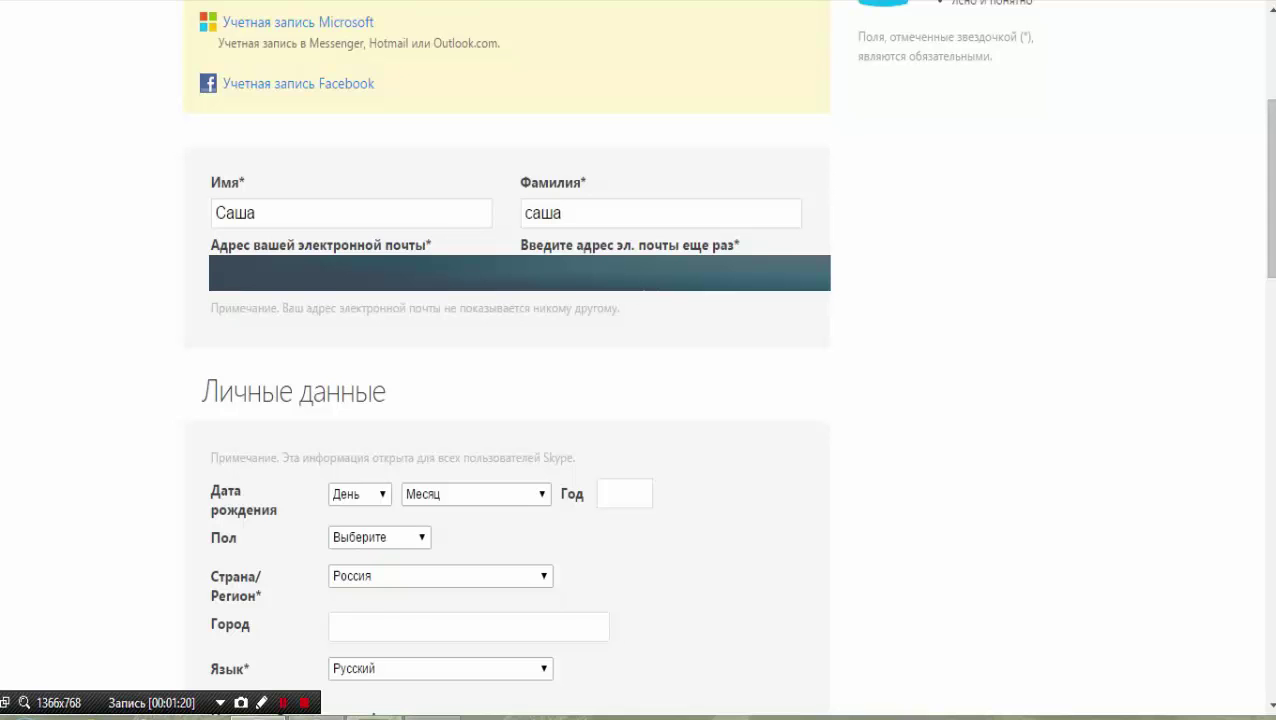
Copy the typed e-mail and paste it into the repeat-email field.
right_click(236, 287)
click(271, 373)
right_click(598, 268)
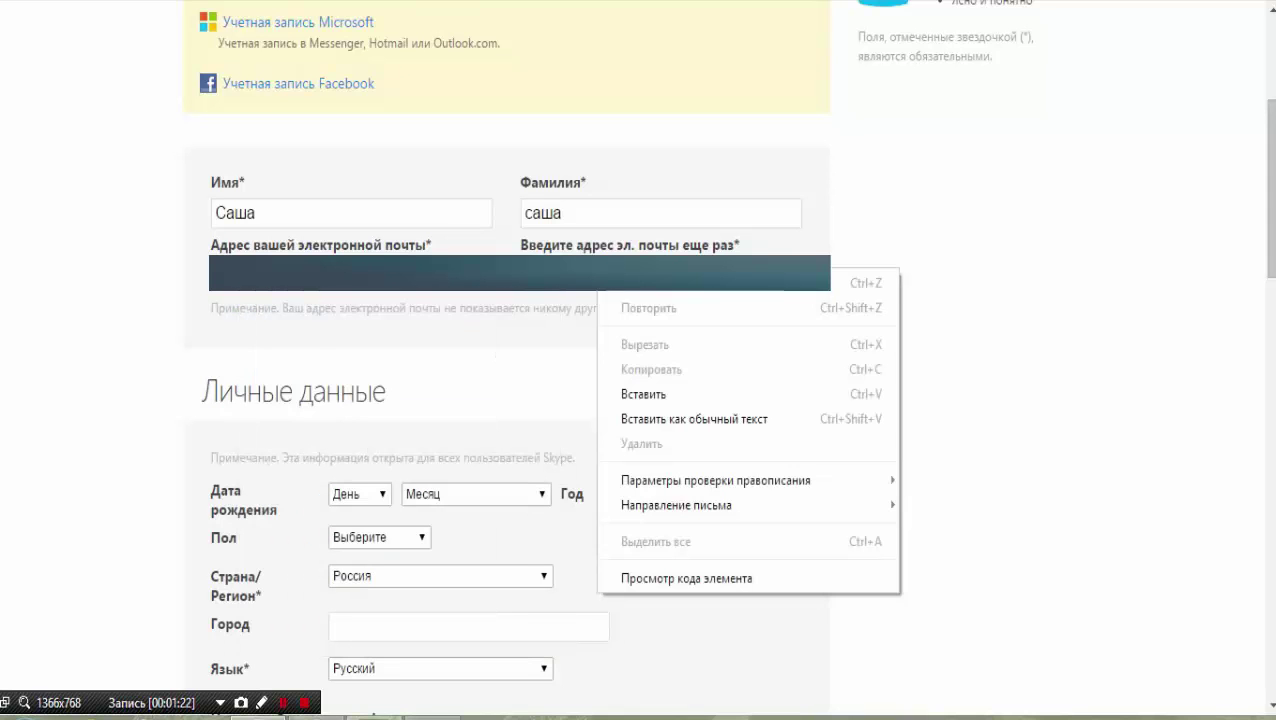
click(694, 419)
scroll(694, 419, down, 2)
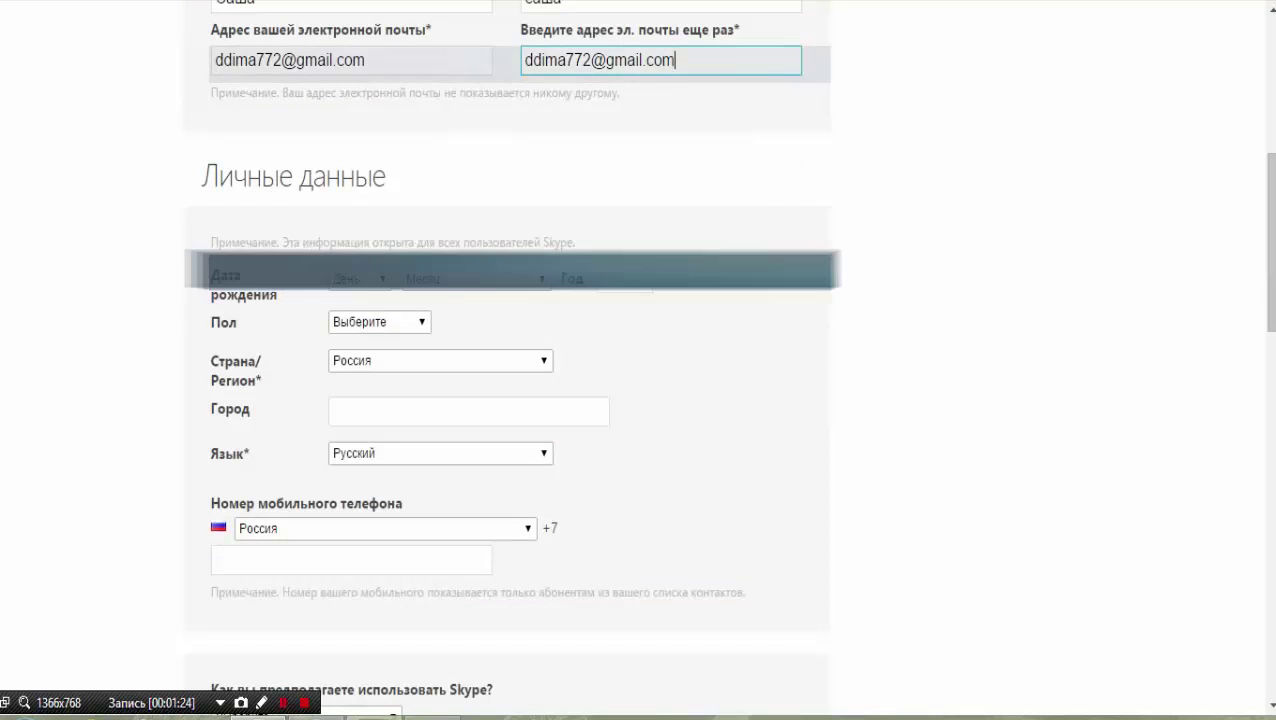
click(355, 279)
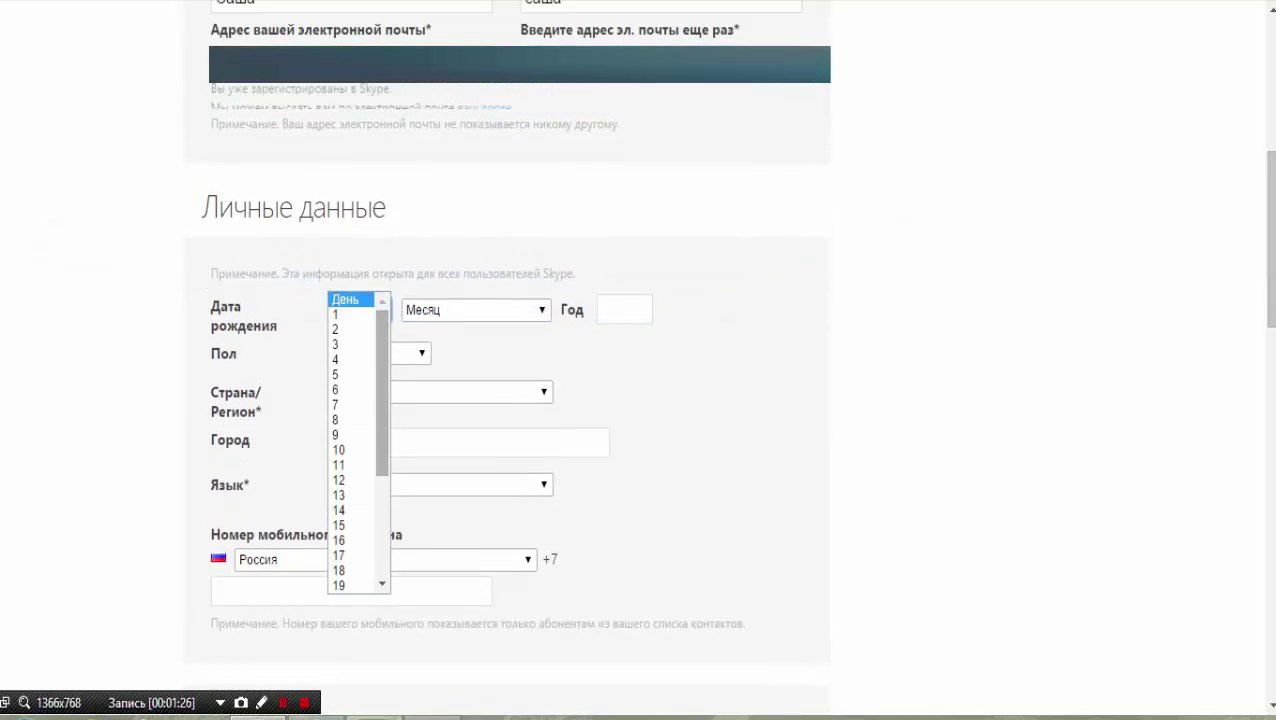
click(338, 555)
click(475, 336)
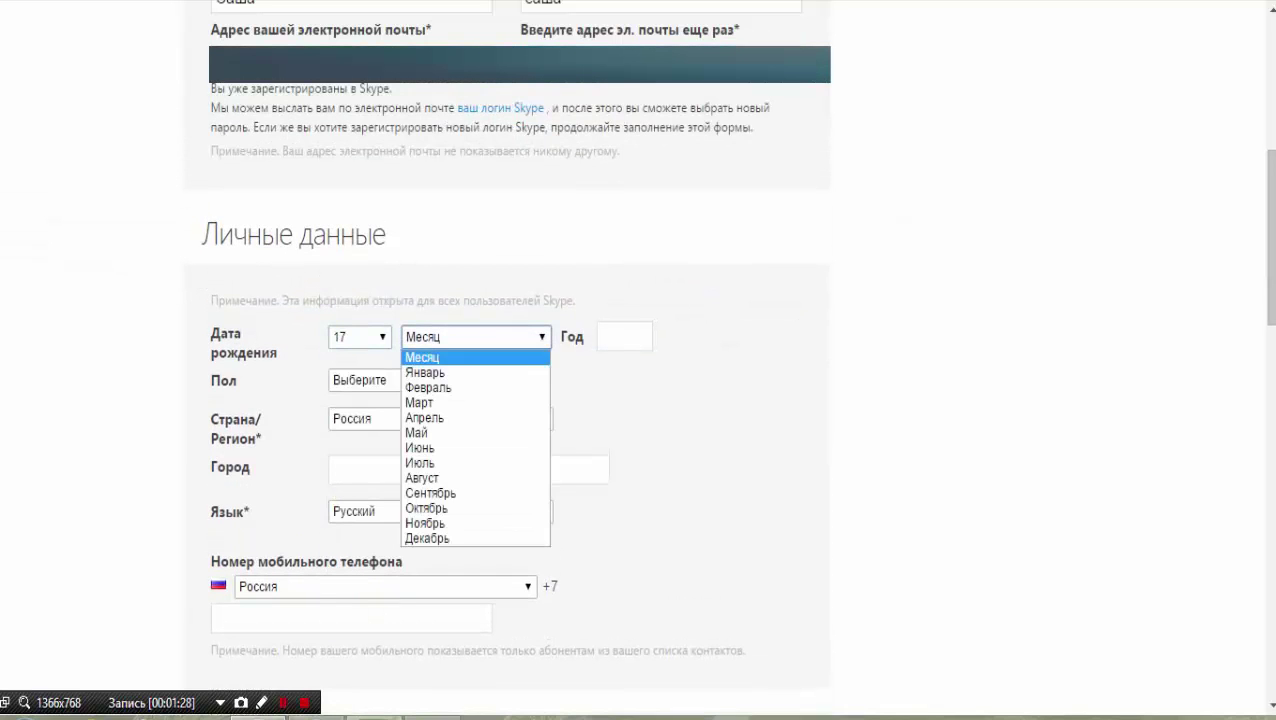
click(426, 508)
click(624, 336)
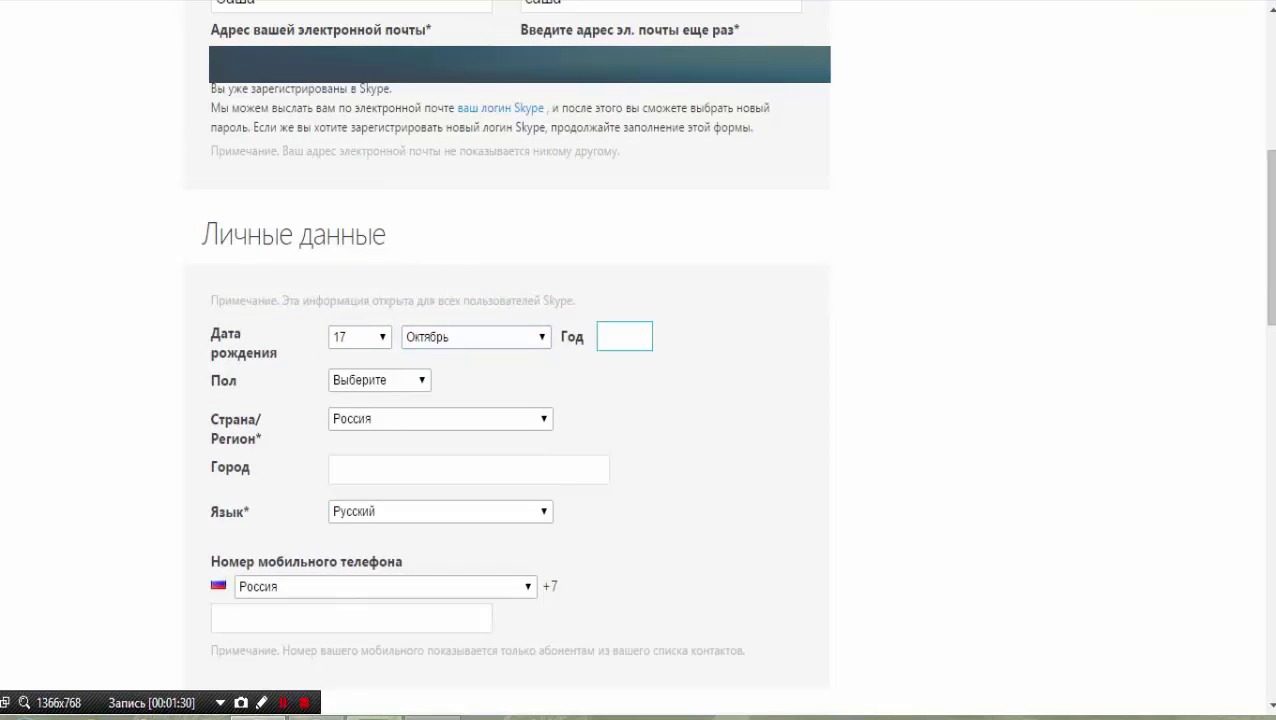
text(1985)
right_click(627, 334)
Keep the country as Россия and set gender to Мужской.
click(440, 418)
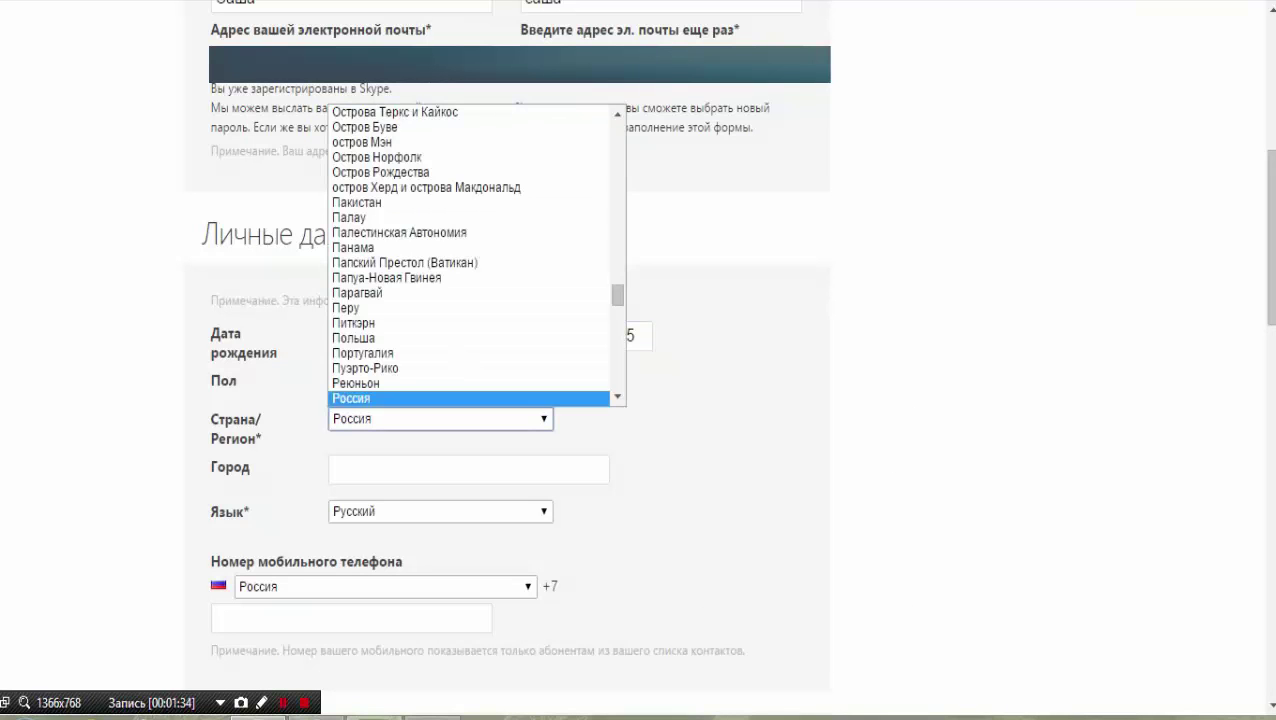
click(350, 398)
click(380, 380)
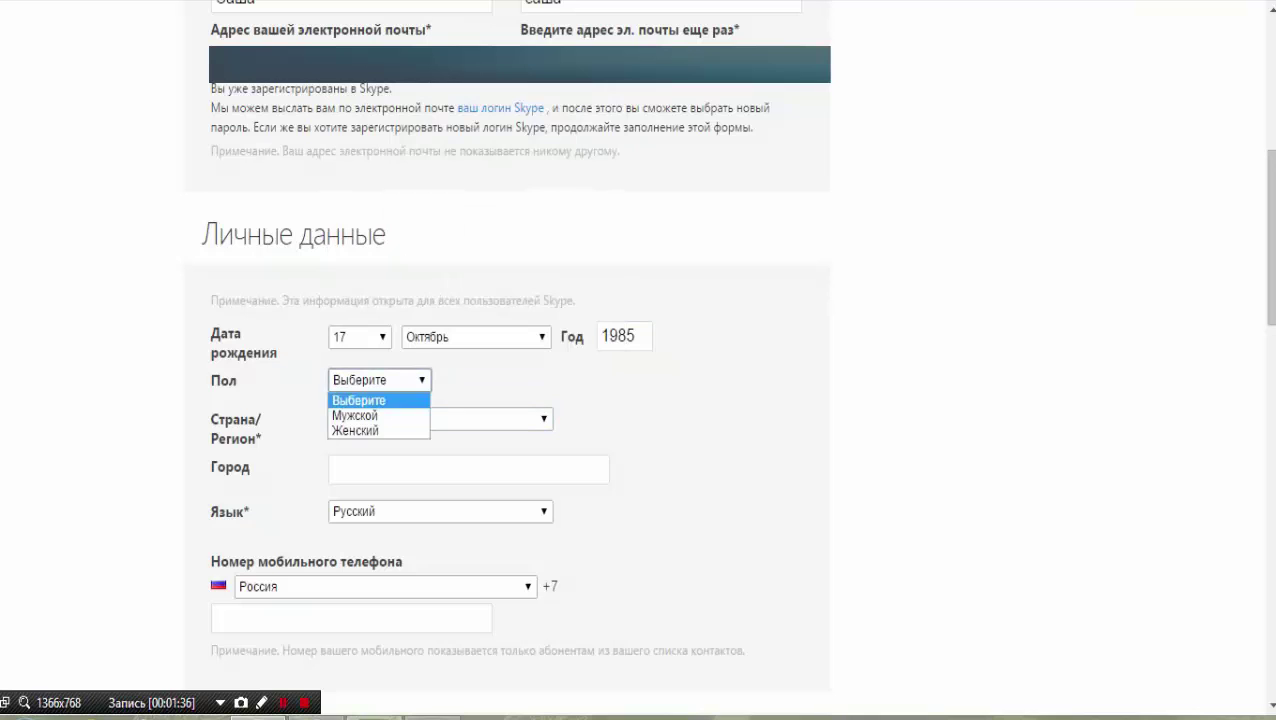
click(355, 415)
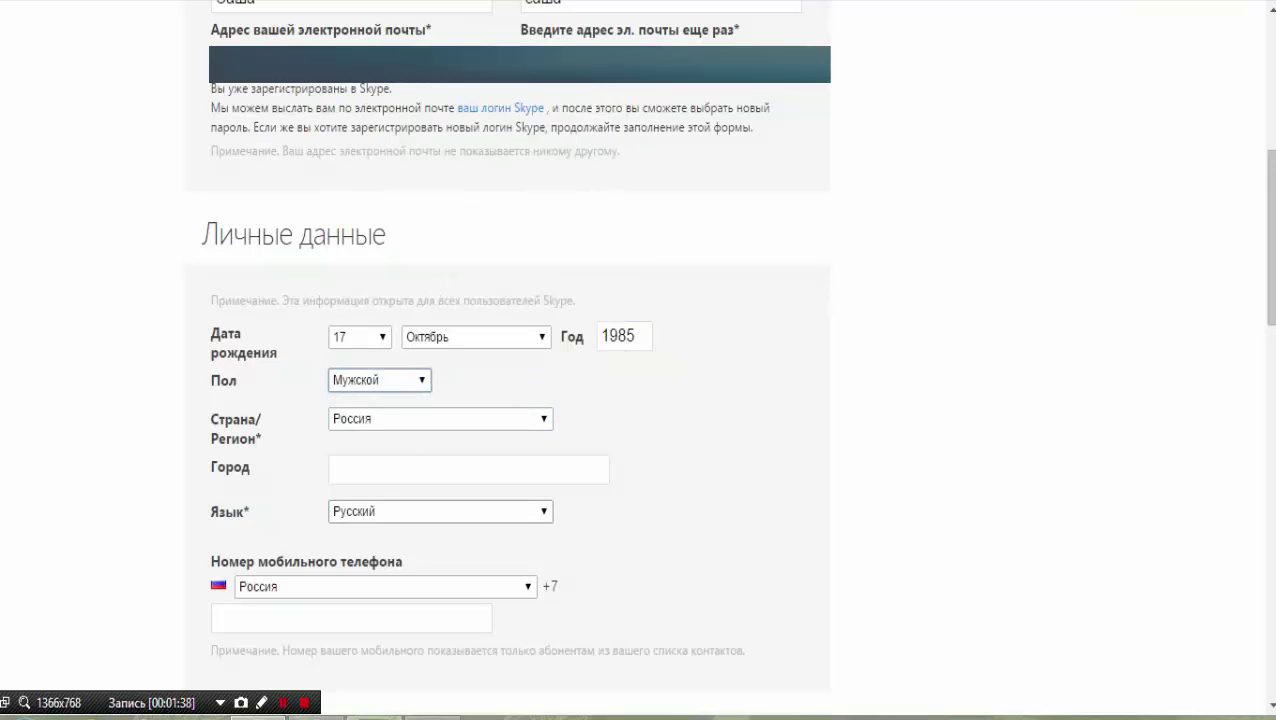
scroll(520, 400, down, 2)
Enter moscow in the Город field.
click(468, 254)
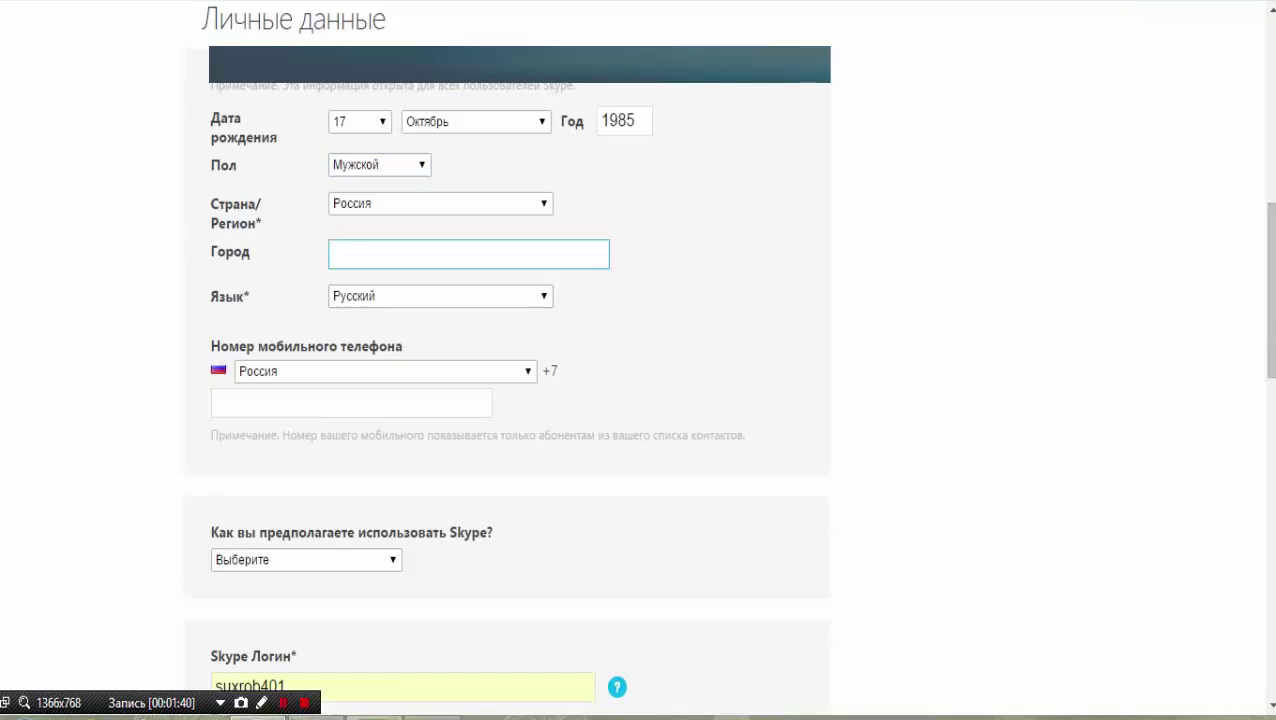
text(vj)
key(BackSpace)
key(BackSpace)
text(m)
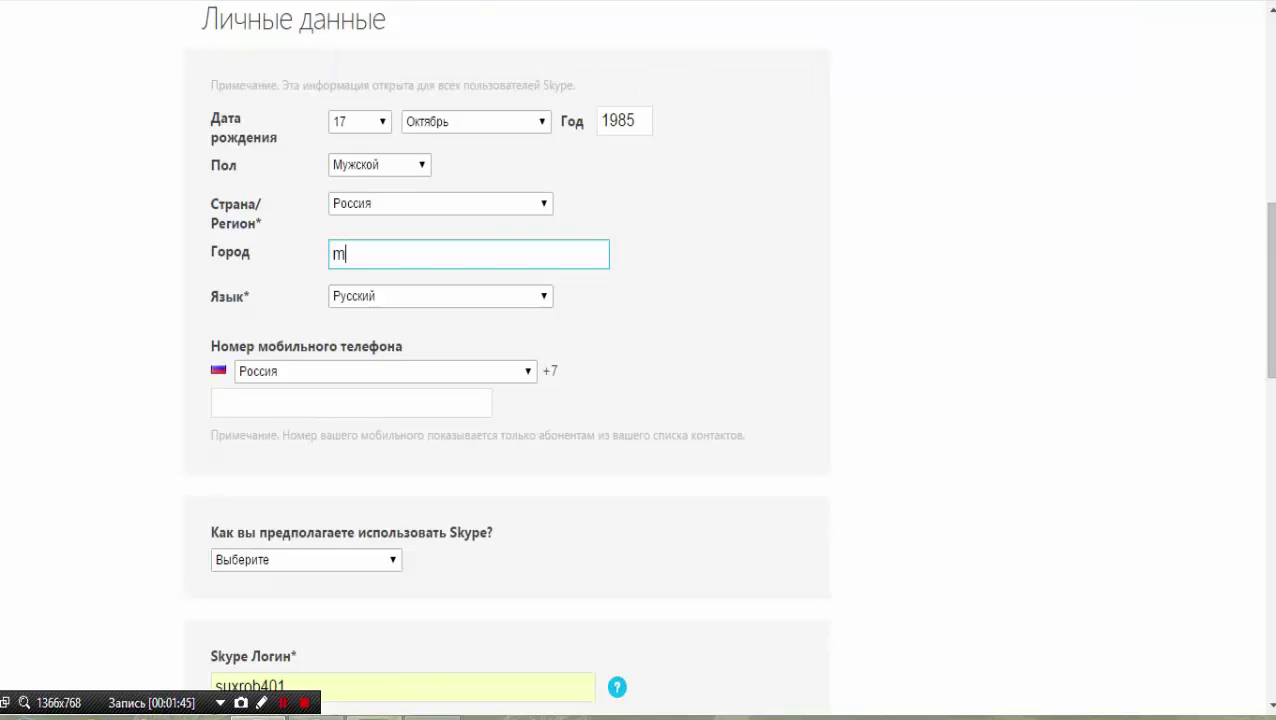
text(oscow)
Enter the mobile phone number, fixing a mistyped digit.
click(351, 402)
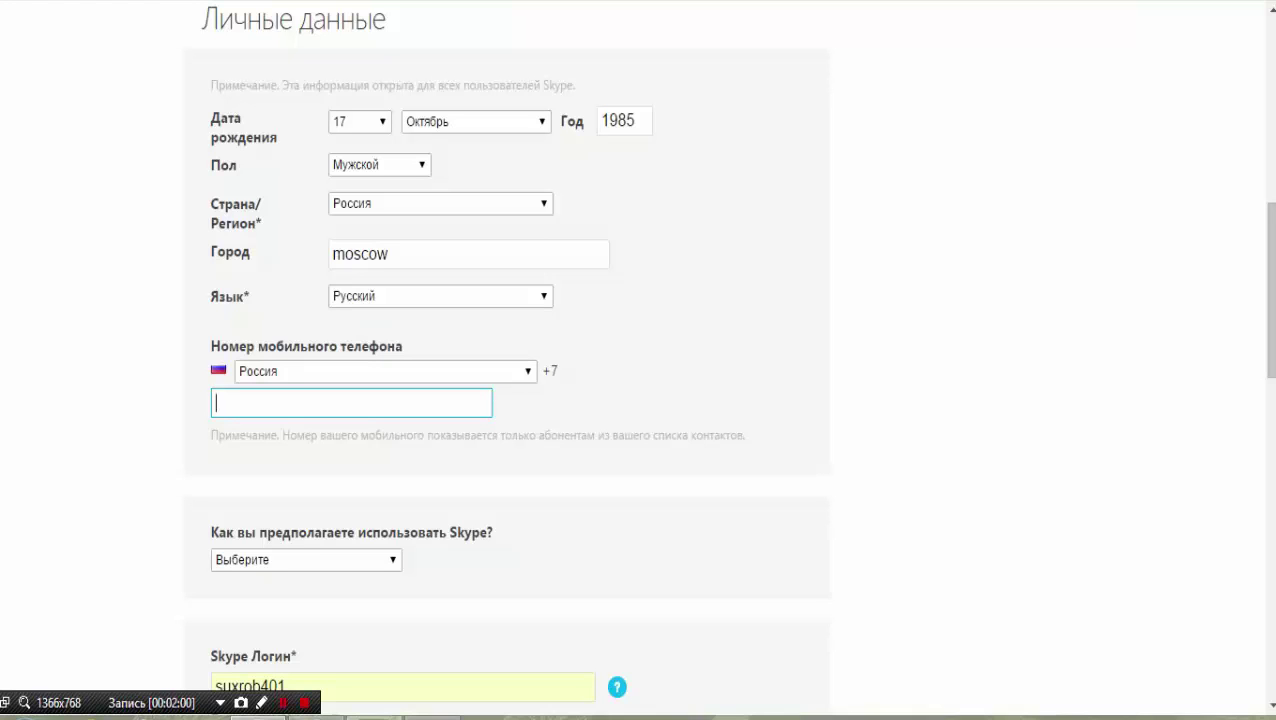
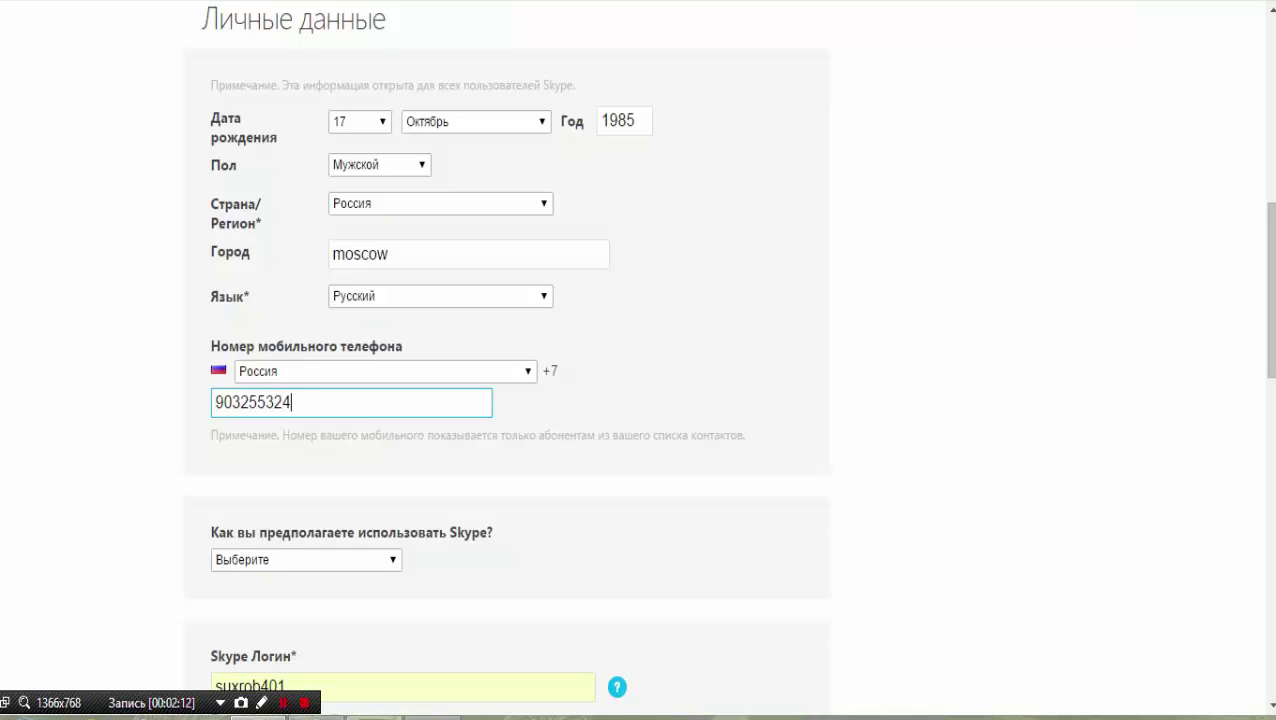
Review the login and password fields and read the Skype login help tip.
scroll(638, 360, down, 2)
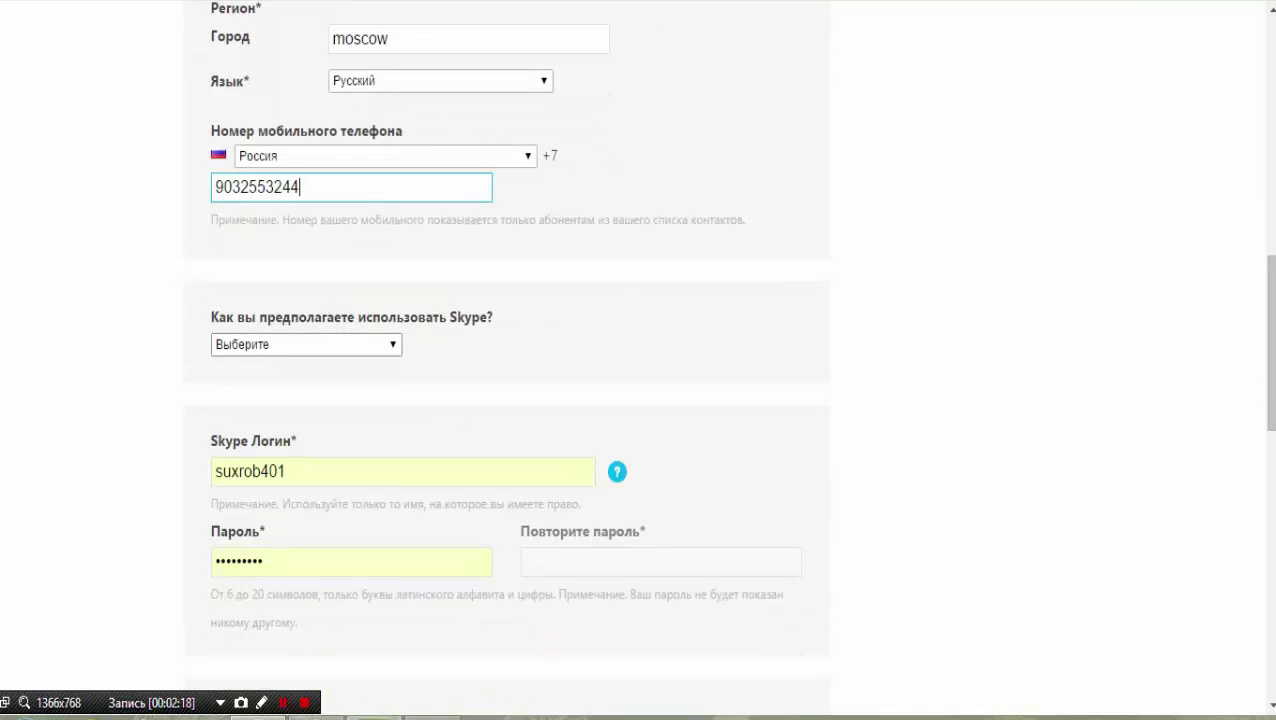
scroll(638, 360, down, 2)
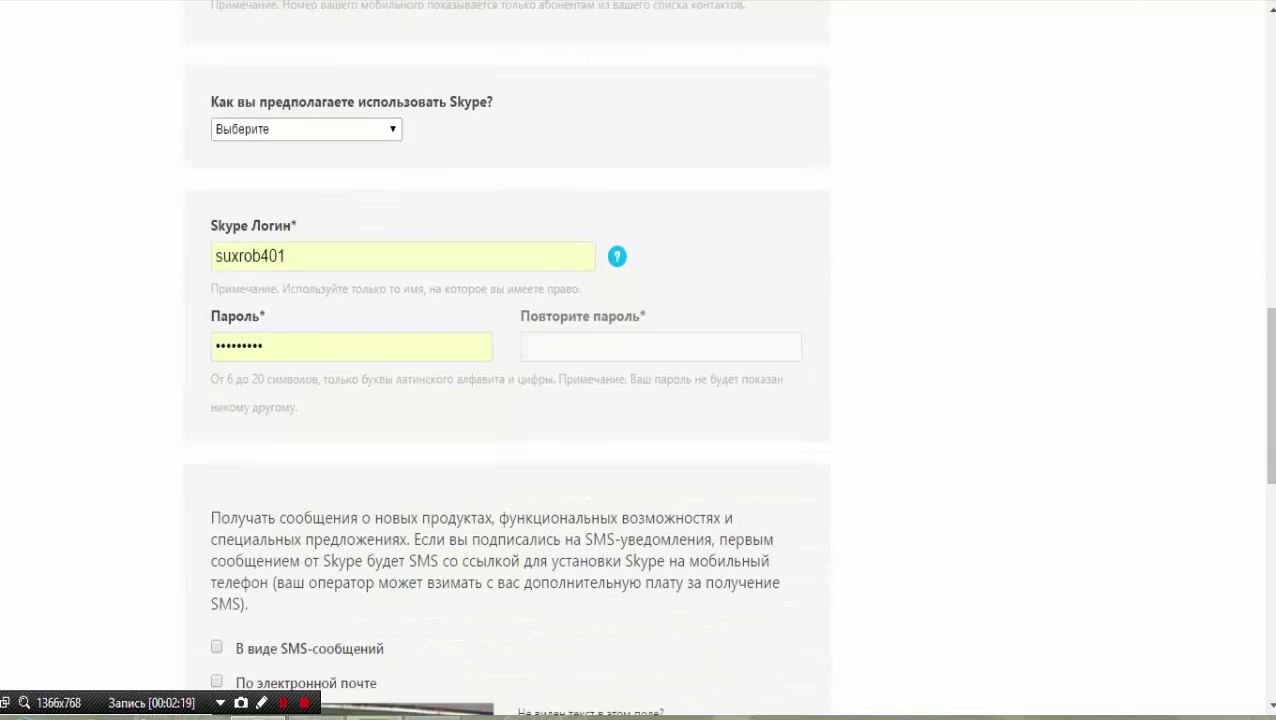
click(263, 346)
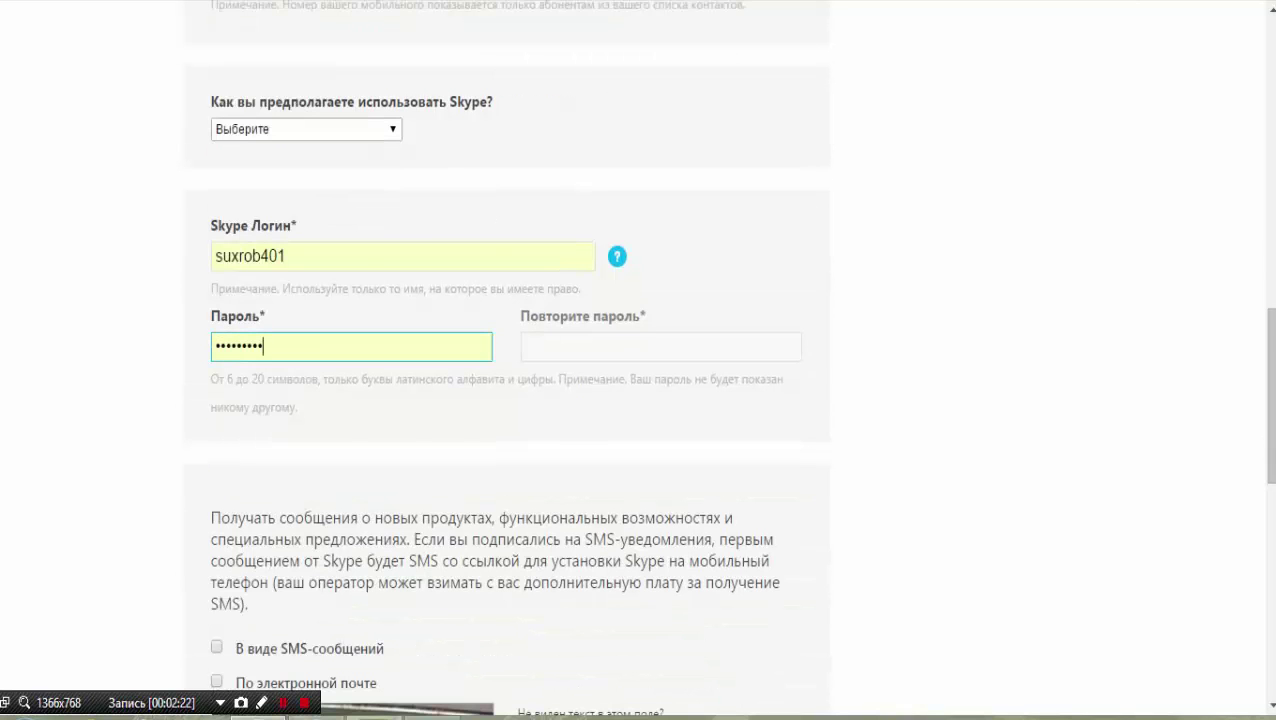
scroll(638, 360, down, 1)
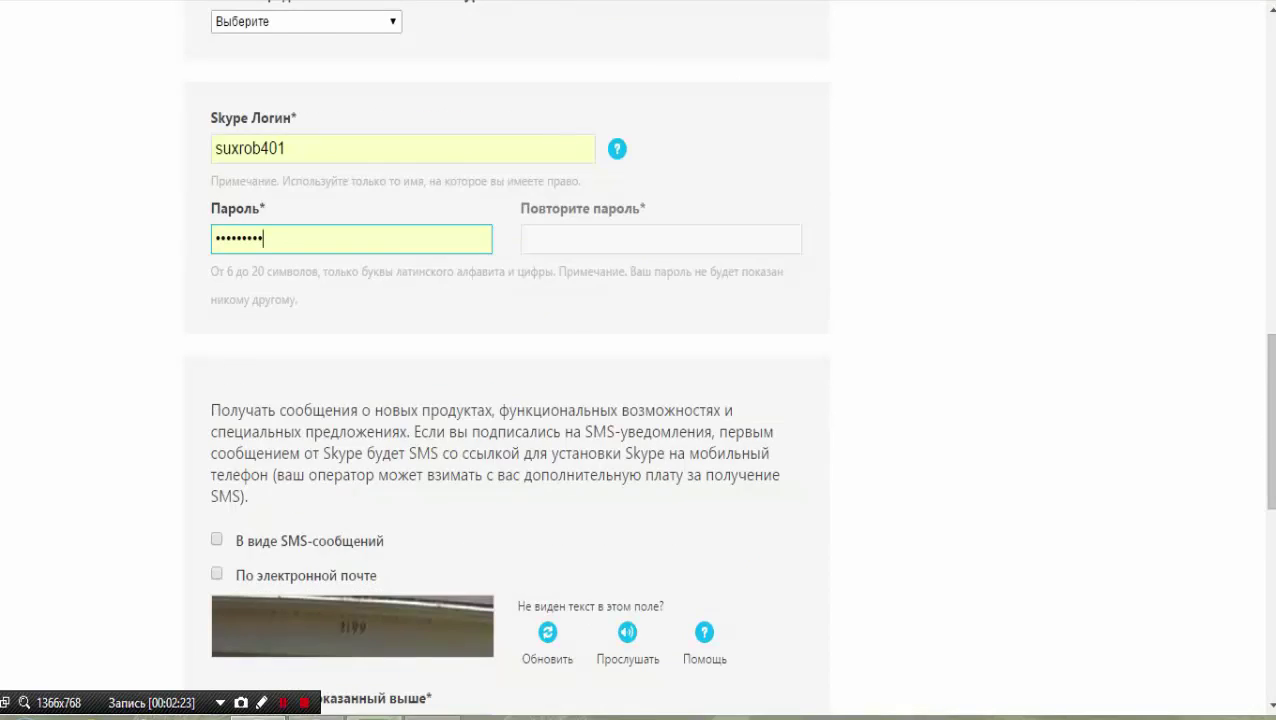
scroll(638, 360, down, 3)
scroll(638, 360, up, 2)
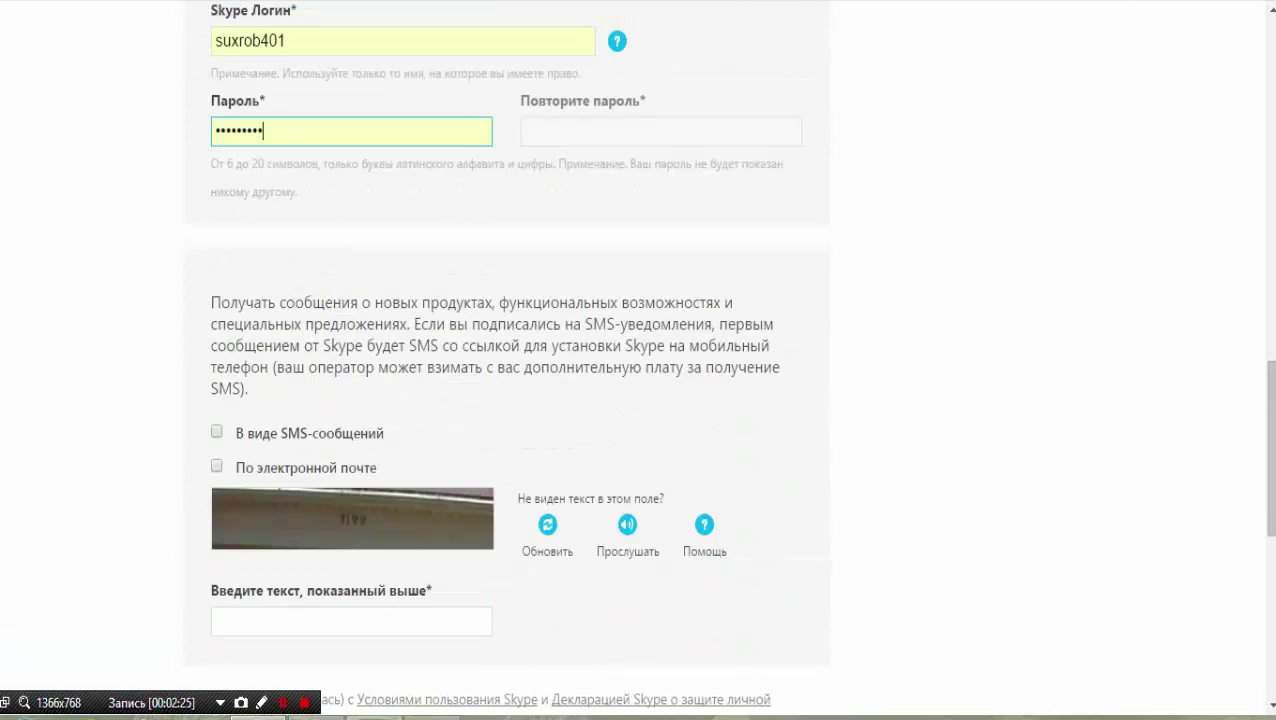
scroll(638, 360, up, 2)
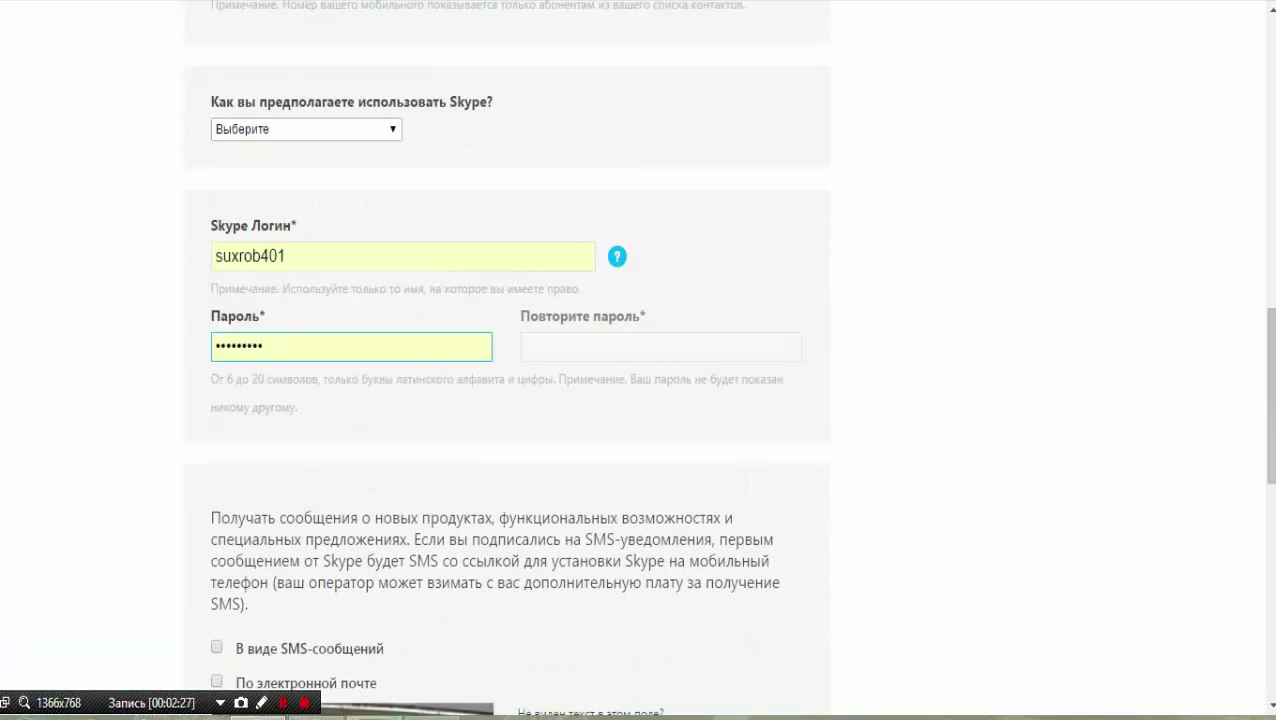
click(617, 257)
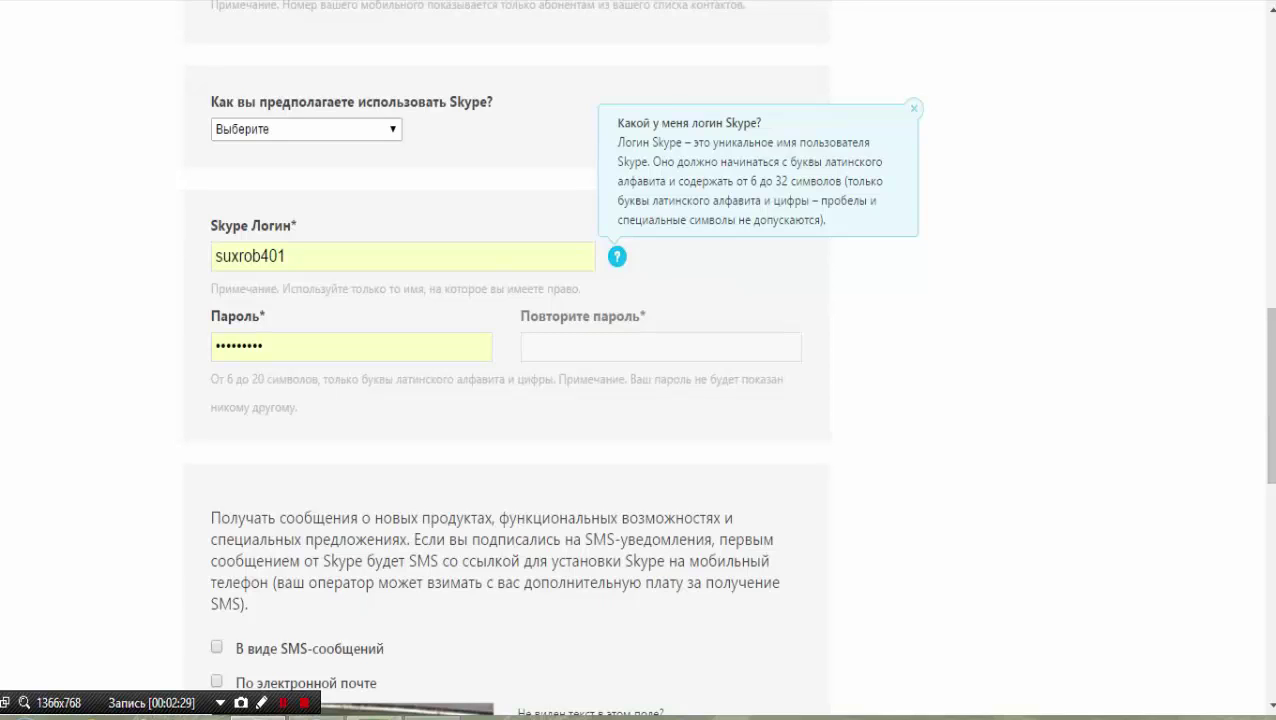
Enter captcha code 223 and submit the registration form.
click(262, 346)
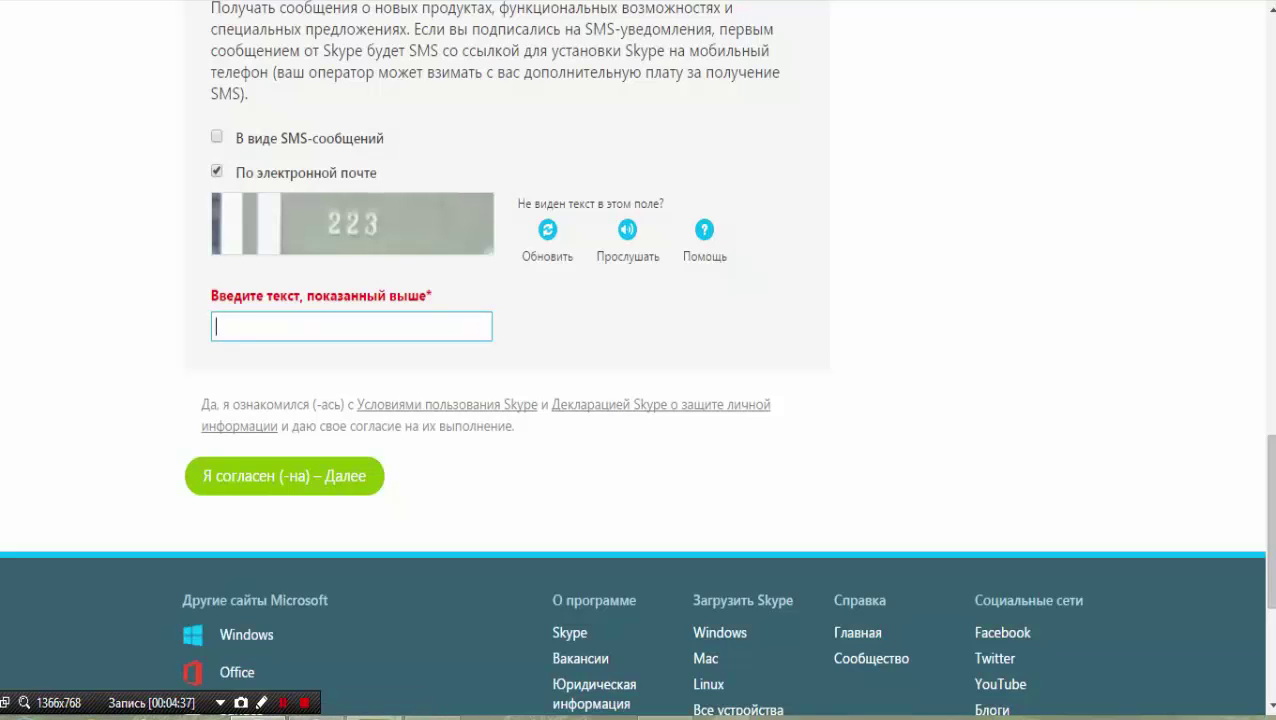
text(223)
key(Return)
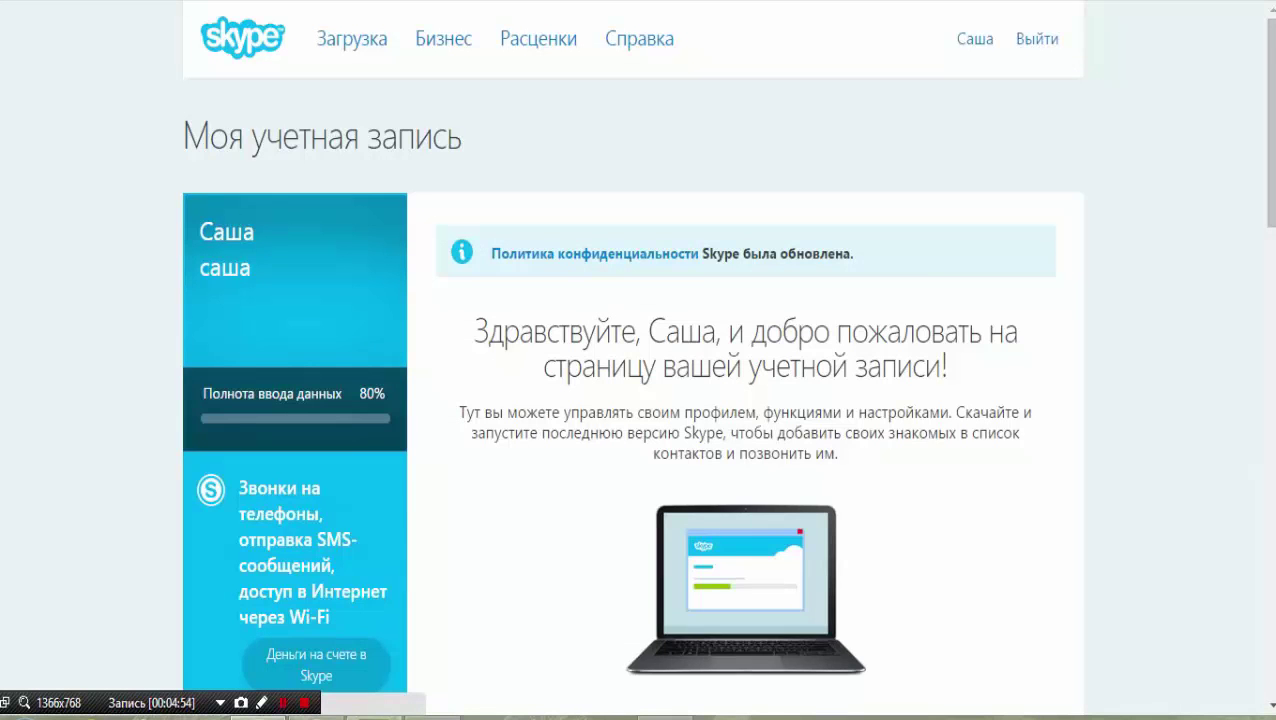
scroll(632, 400, down, 1)
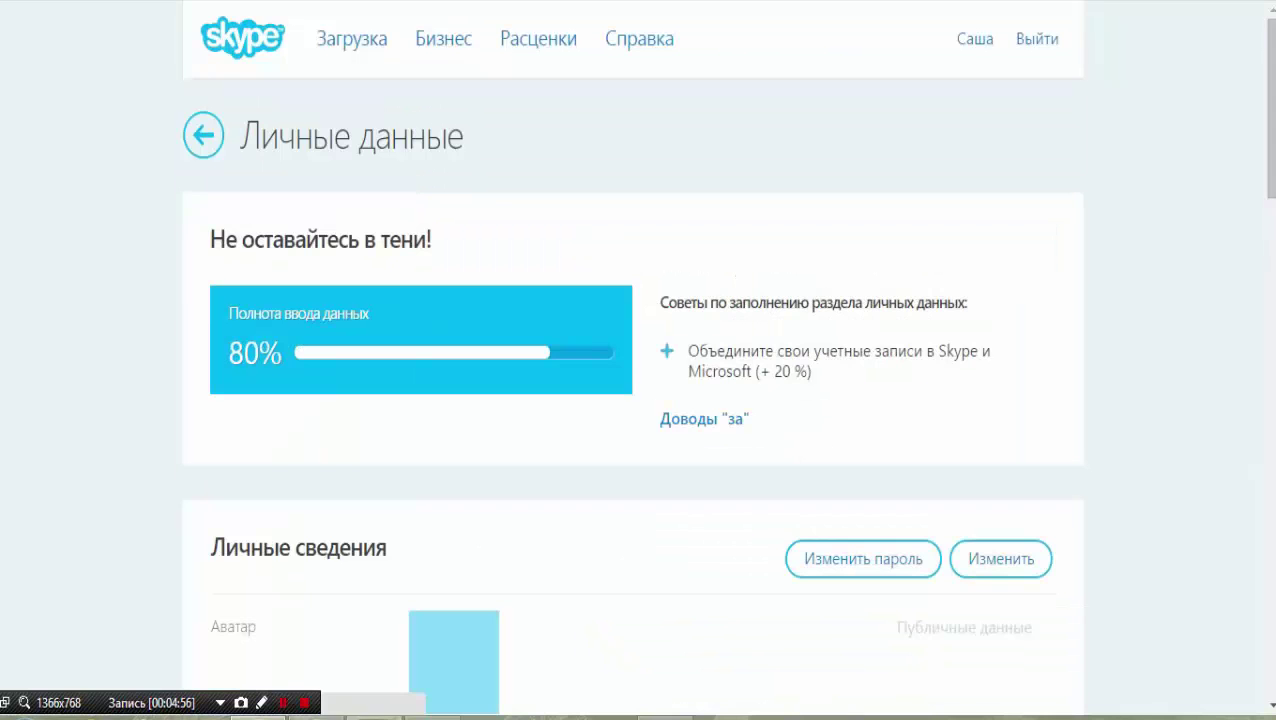
scroll(632, 400, down, 4)
scroll(632, 400, down, 3)
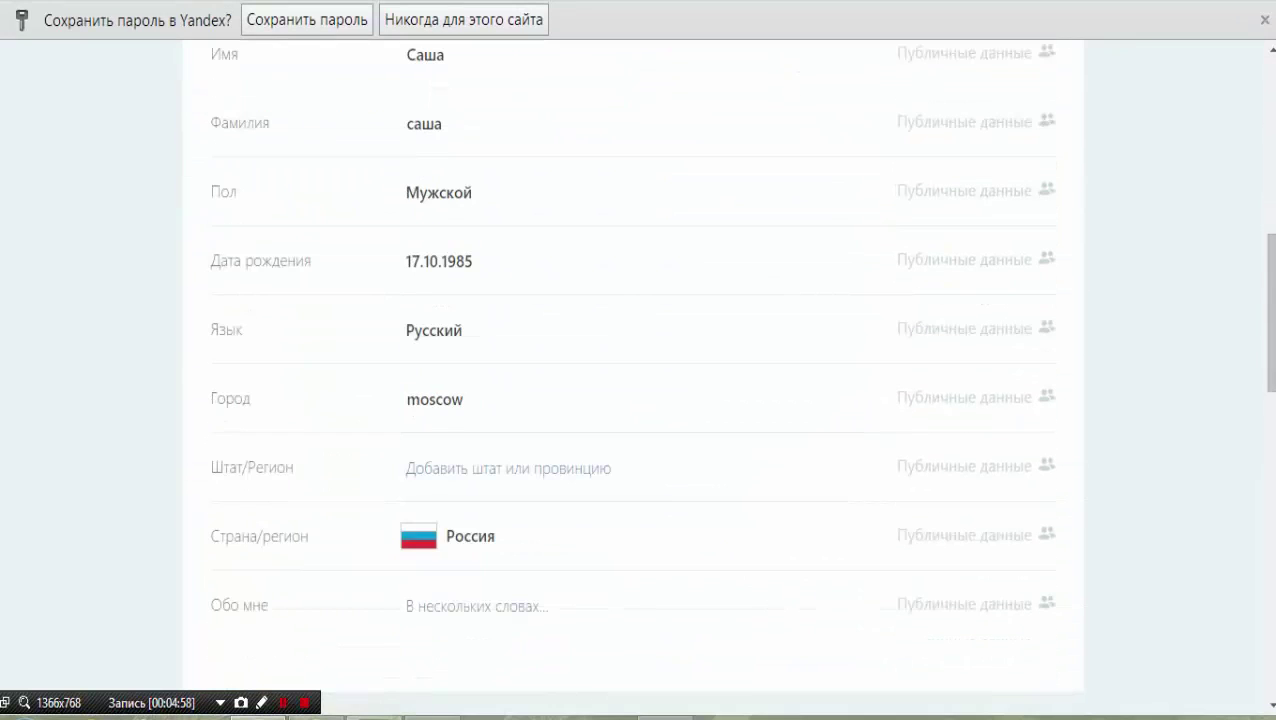
scroll(632, 400, up, 3)
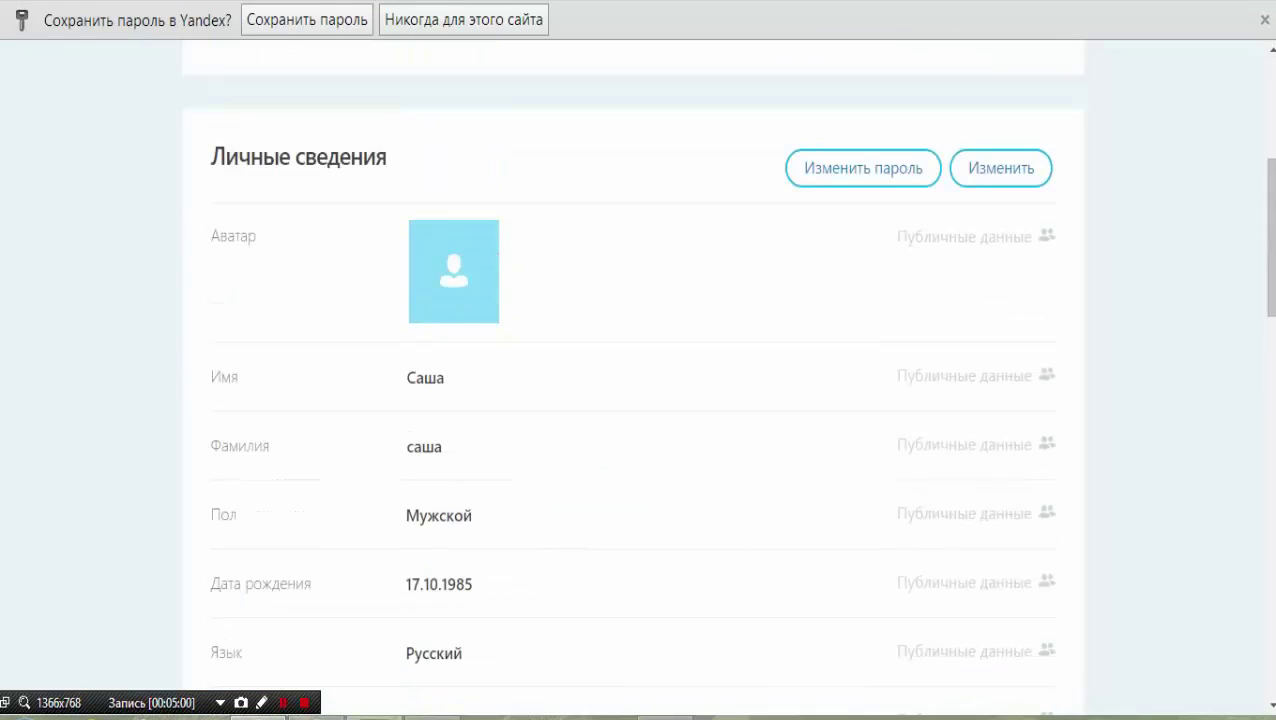
scroll(632, 400, down, 1)
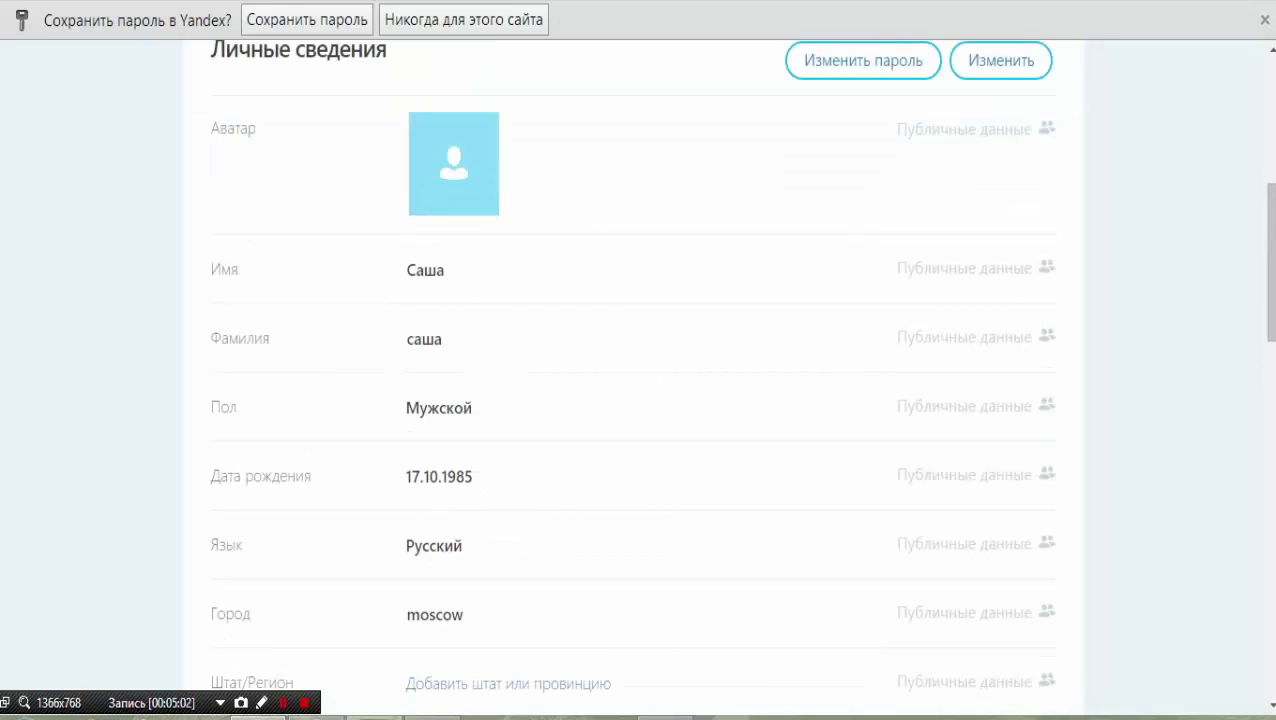
scroll(632, 400, down, 5)
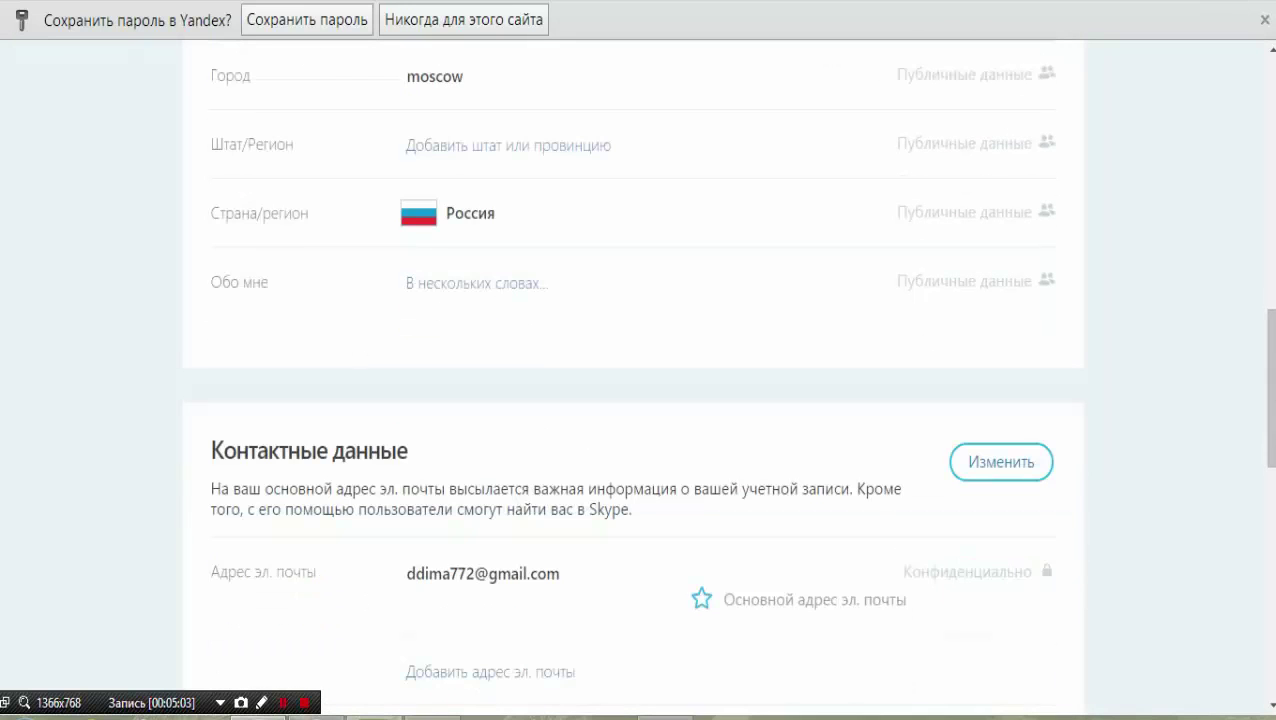
scroll(632, 400, up, 2)
scroll(632, 400, up, 2)
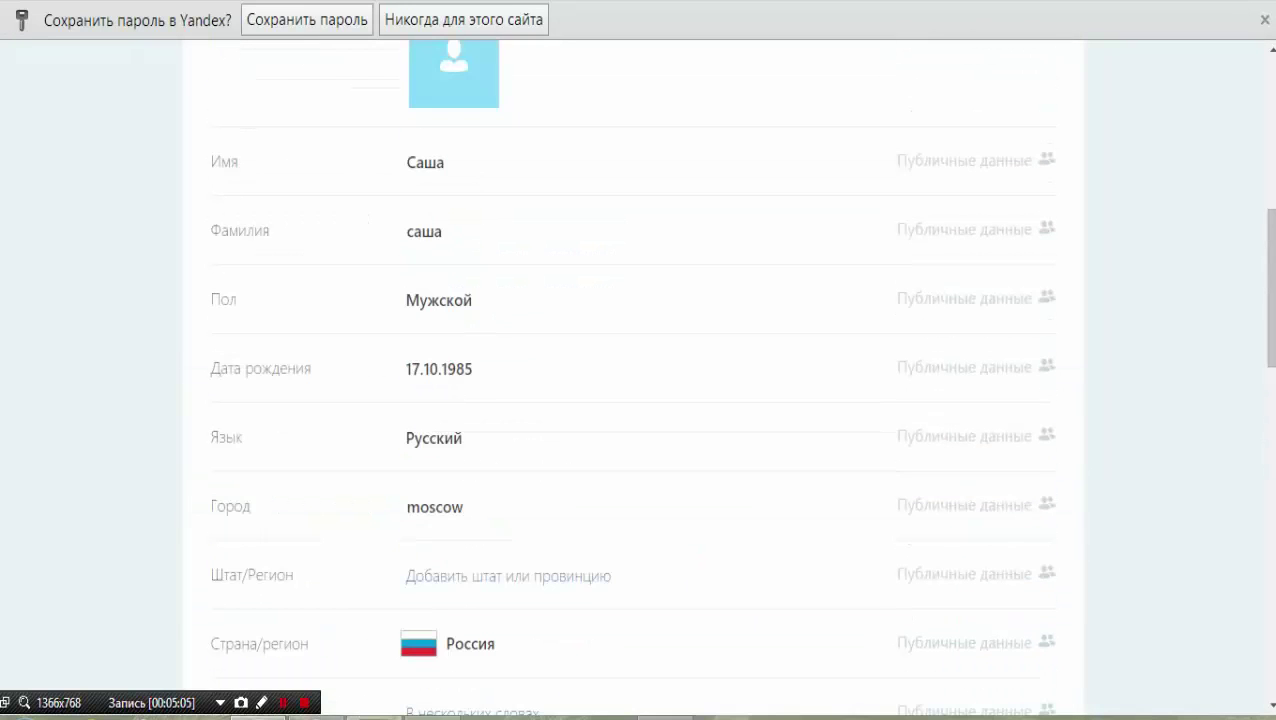
scroll(632, 400, up, 2)
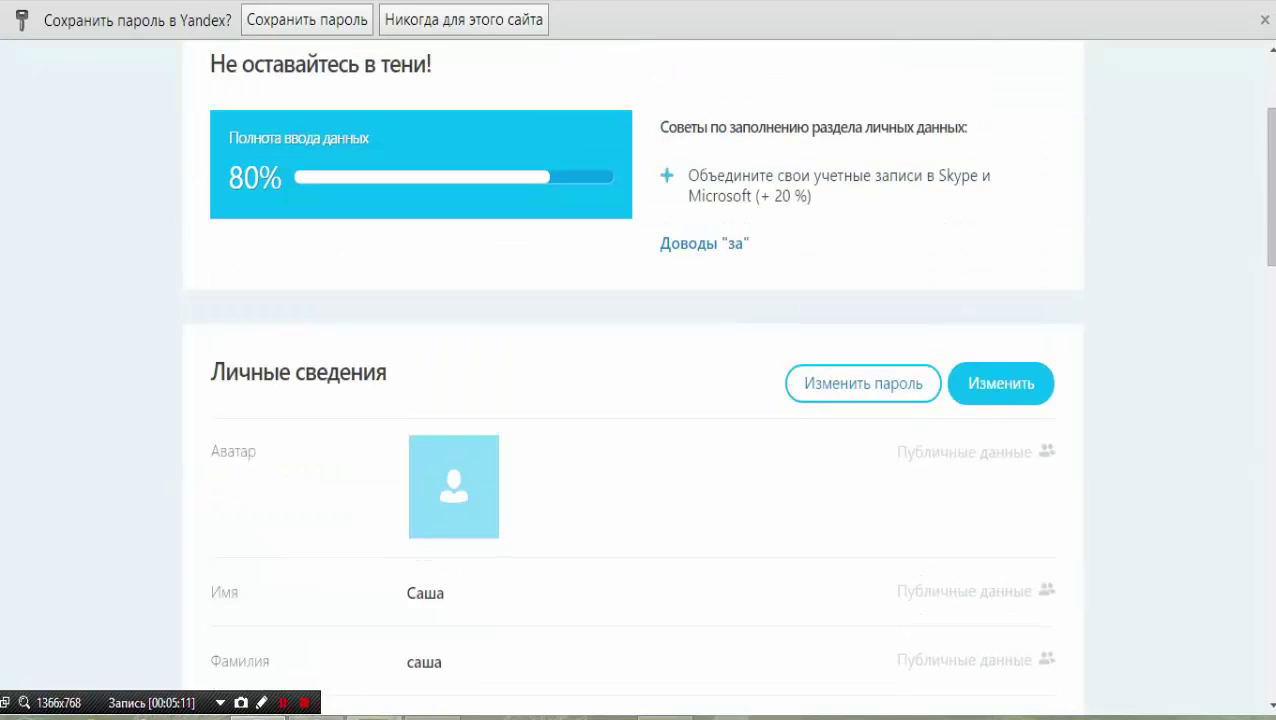
Open the personal details for editing, review them and save them unchanged.
click(1000, 383)
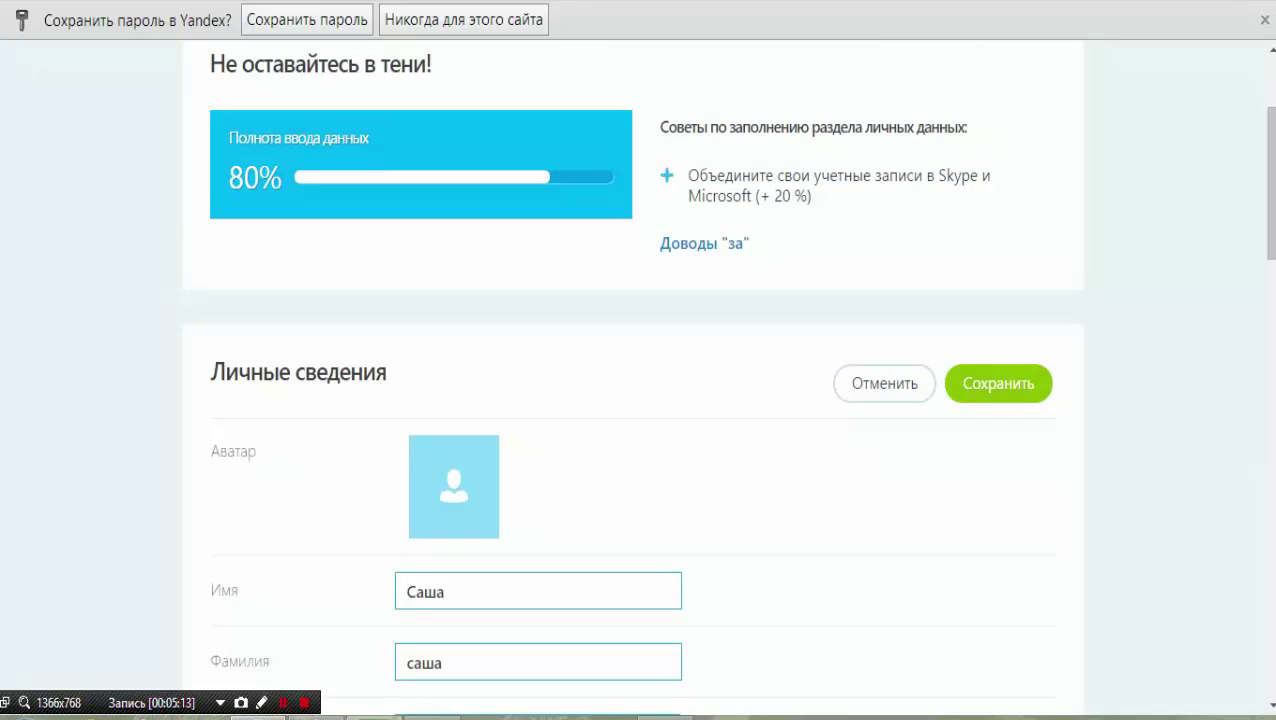
scroll(638, 400, down, 5)
scroll(638, 400, down, 3)
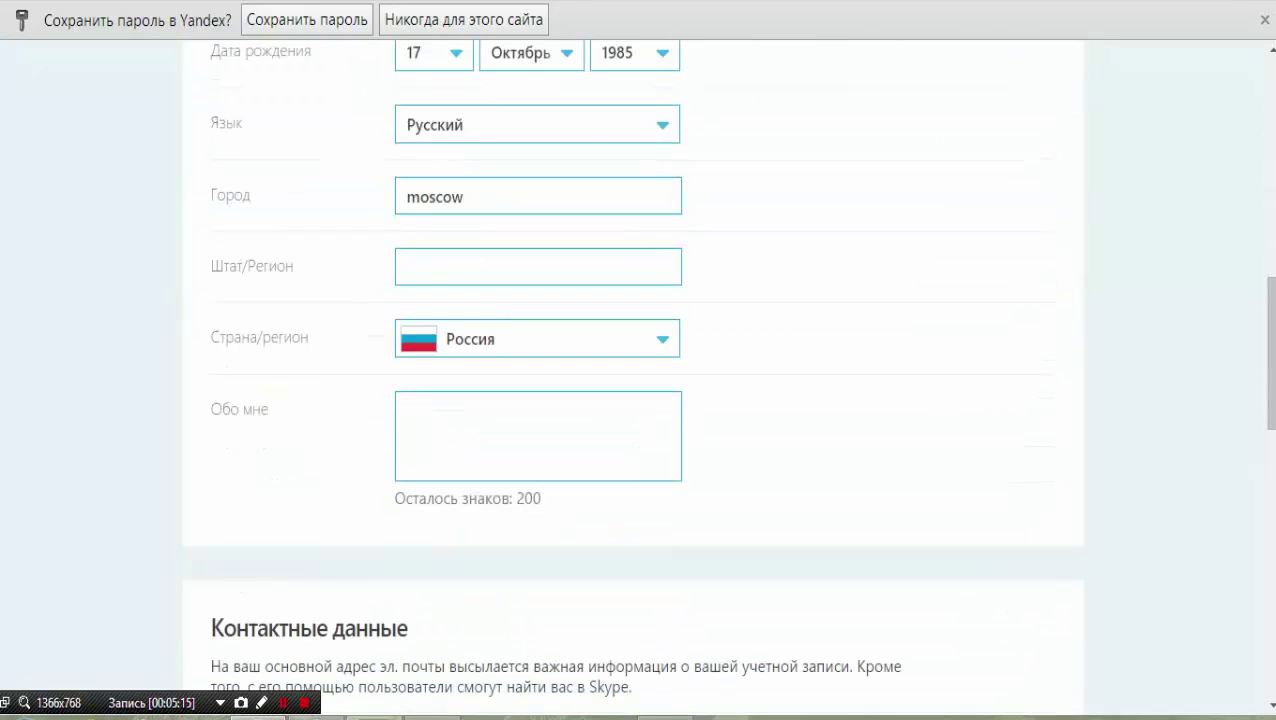
scroll(638, 400, up, 9)
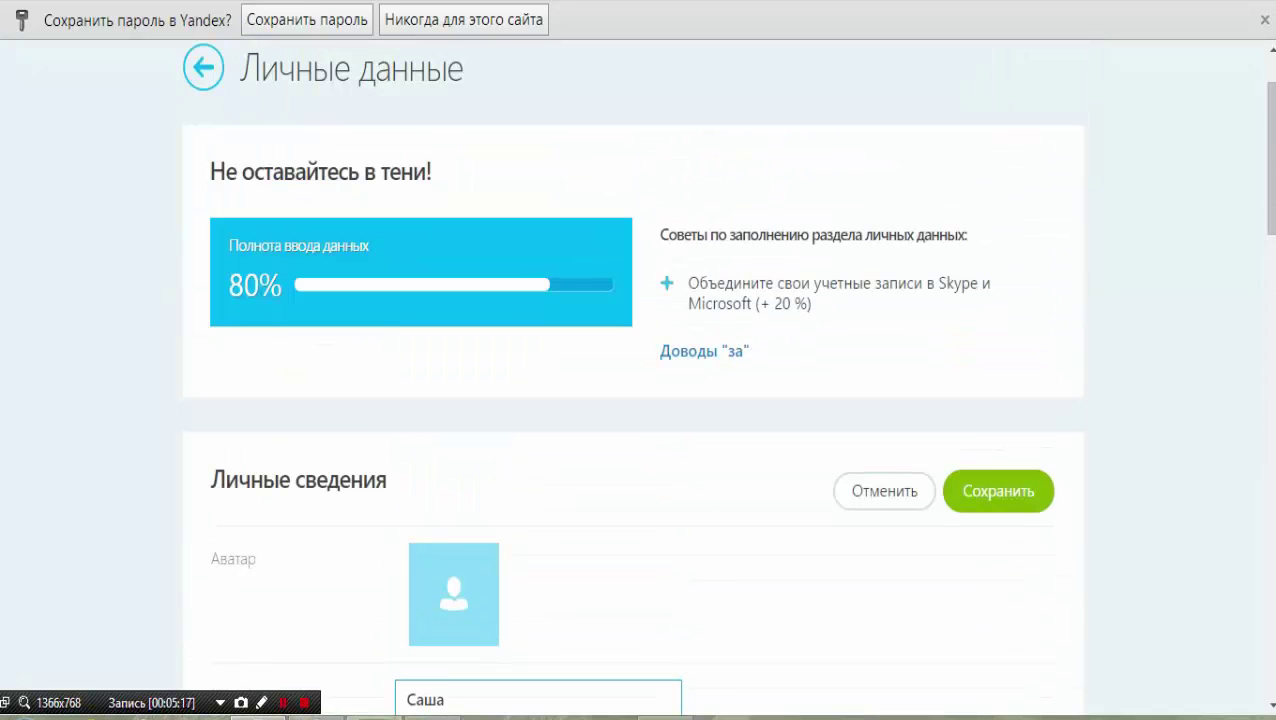
click(998, 491)
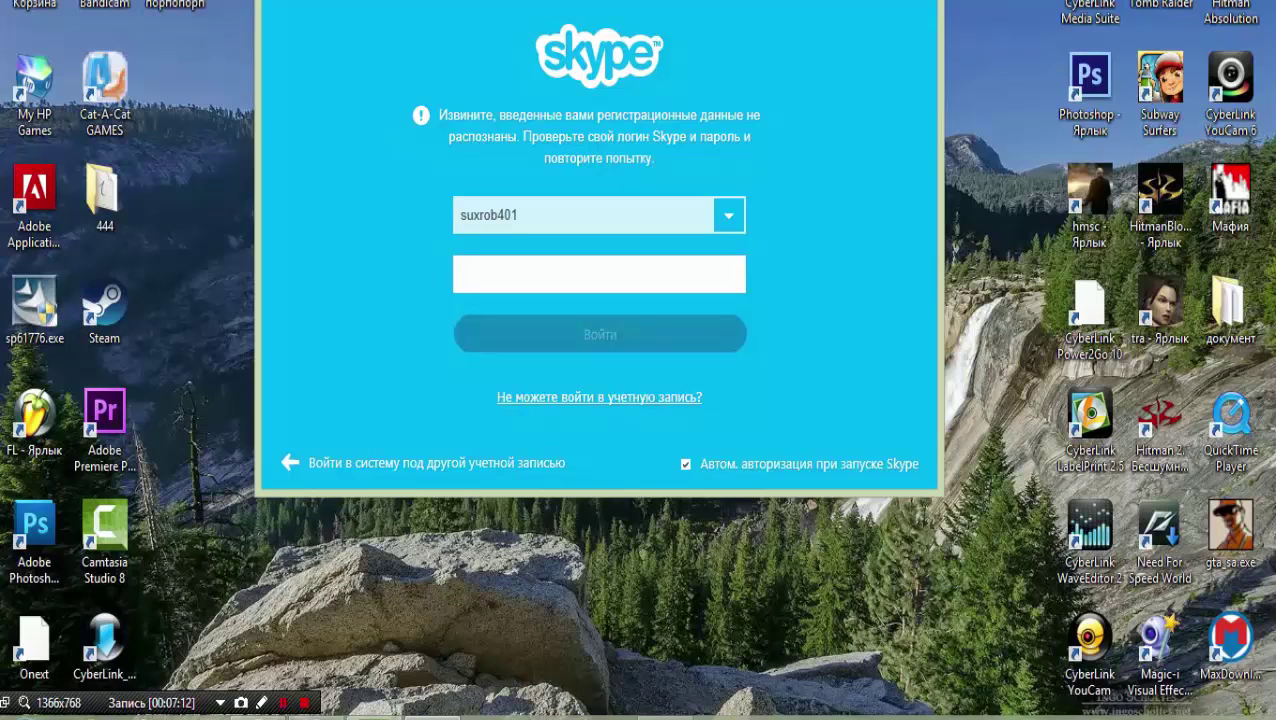
Append the missing digit 2 to the Skype login, enter the password and sign in.
key(shift+Tab)
click(518, 215)
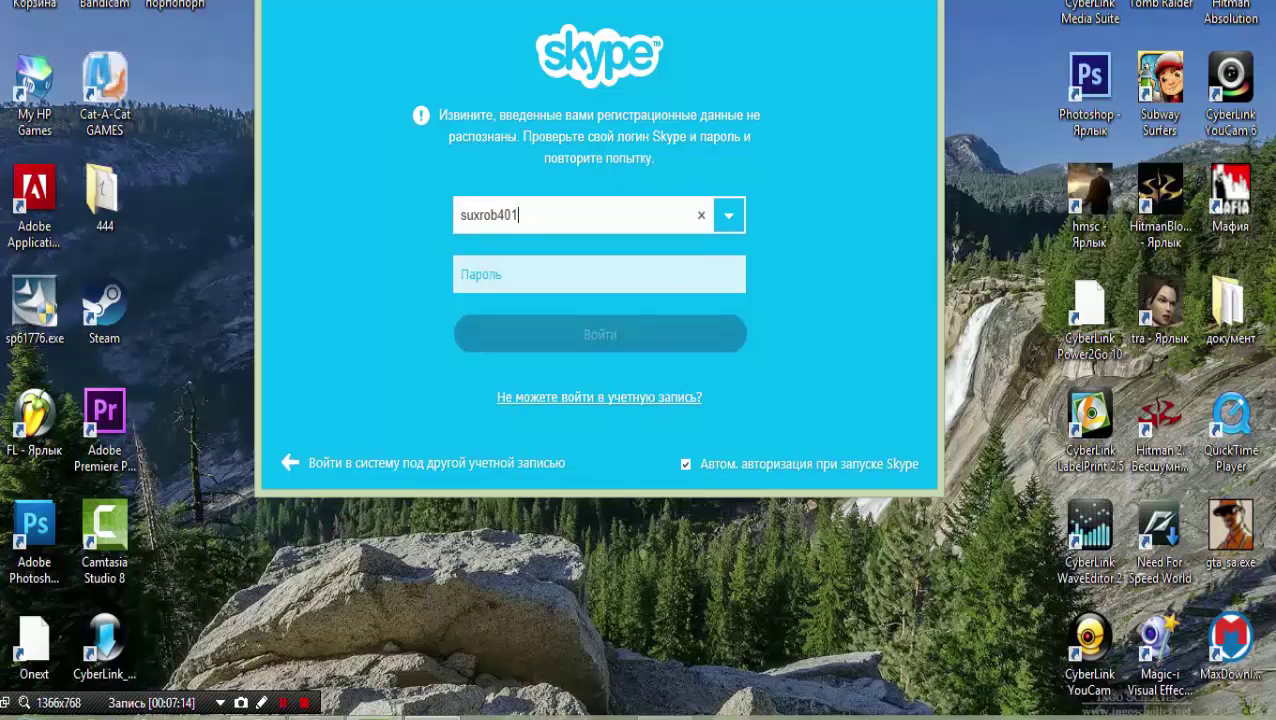
text(2)
key(Tab)
text(12)
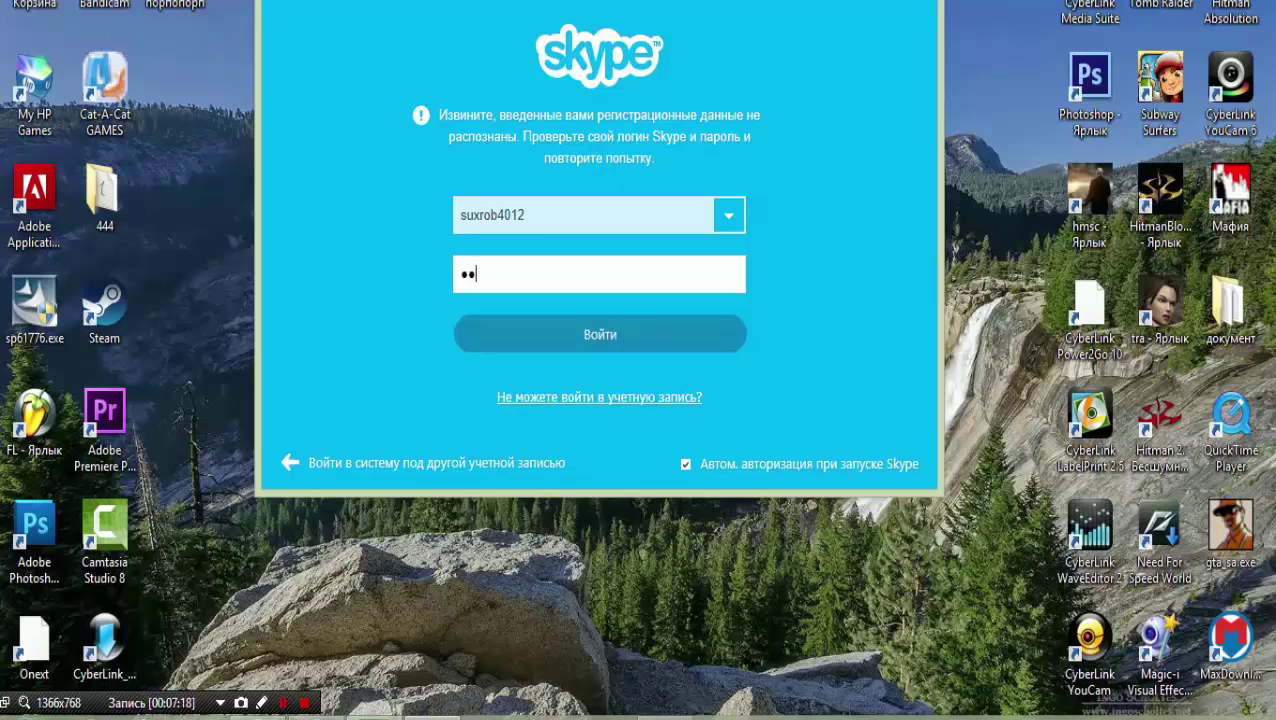
text(••••••)
key(Return)
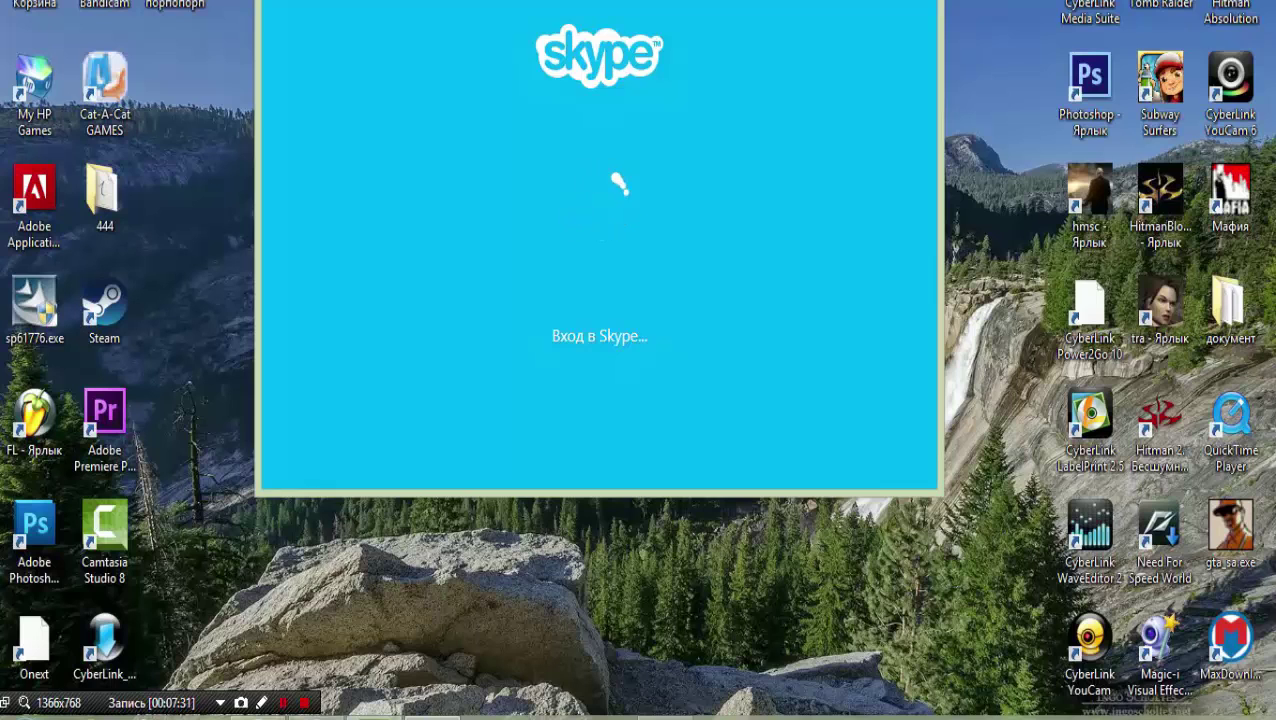
Wait for sign-in to finish and the Почти готово setup page to appear.
mouse_move(430, 716)
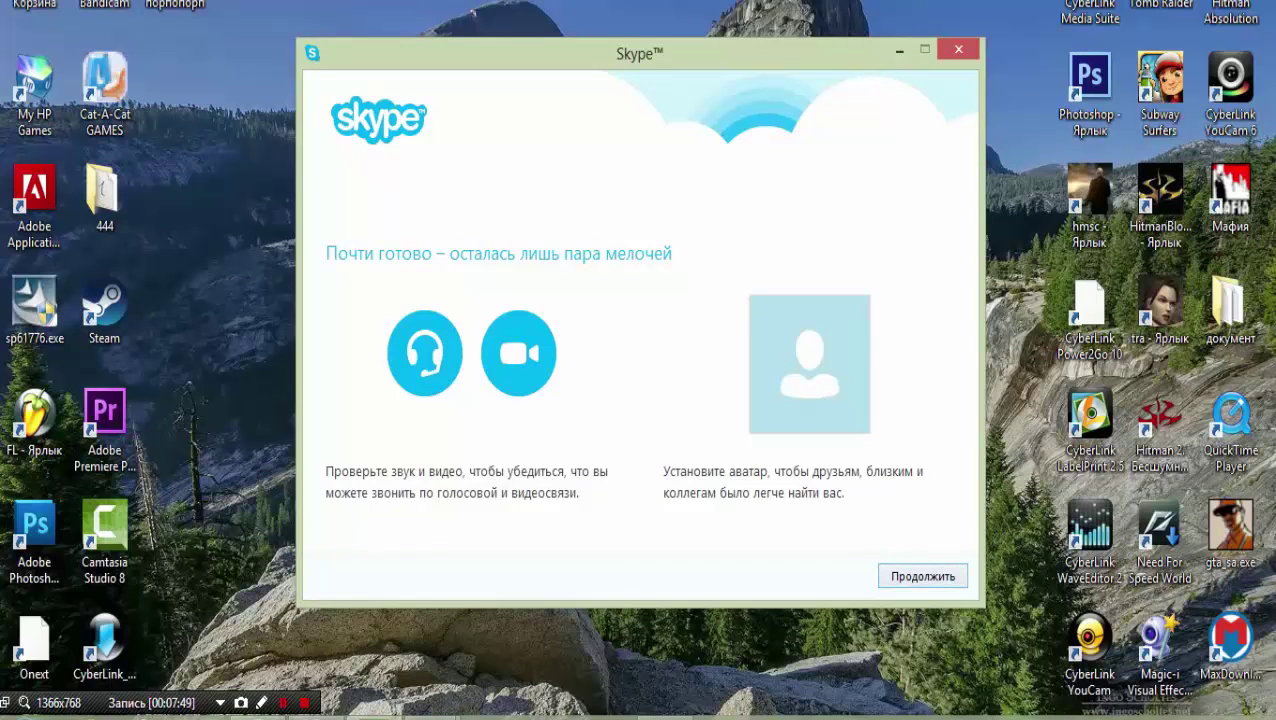
Continue past the sound and video check to creating an avatar from the webcam.
key(Return)
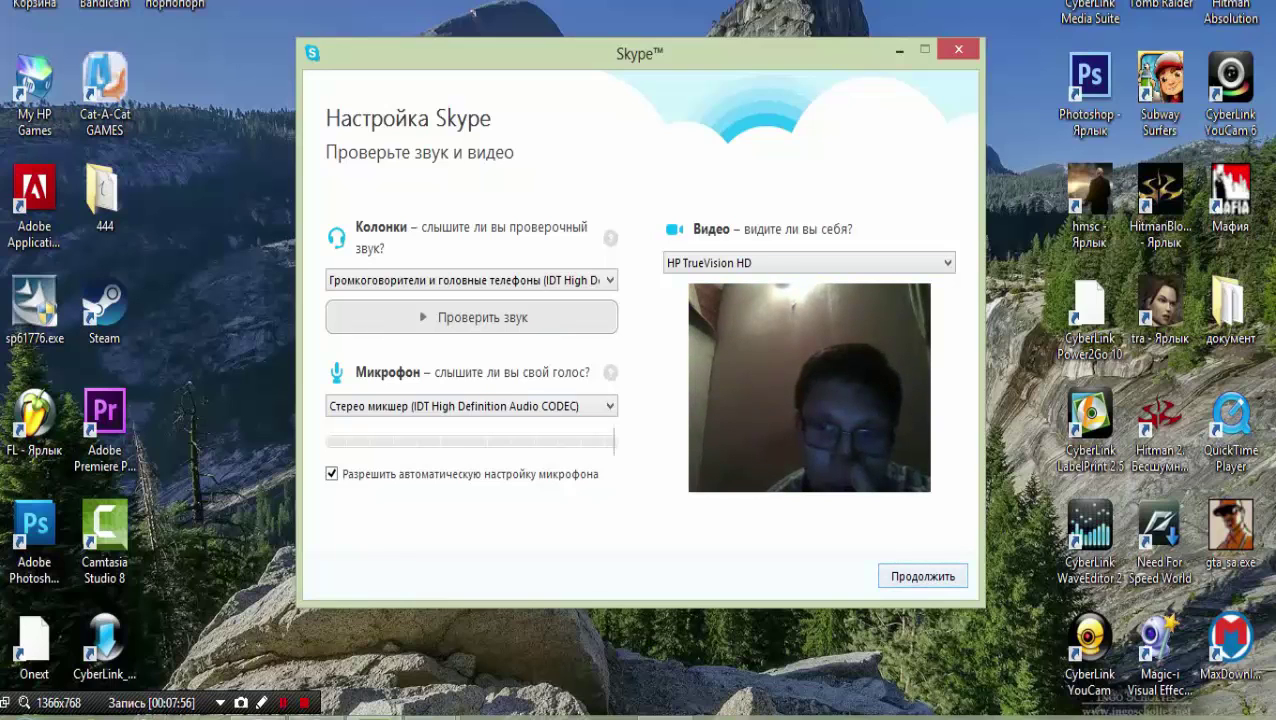
key(Return)
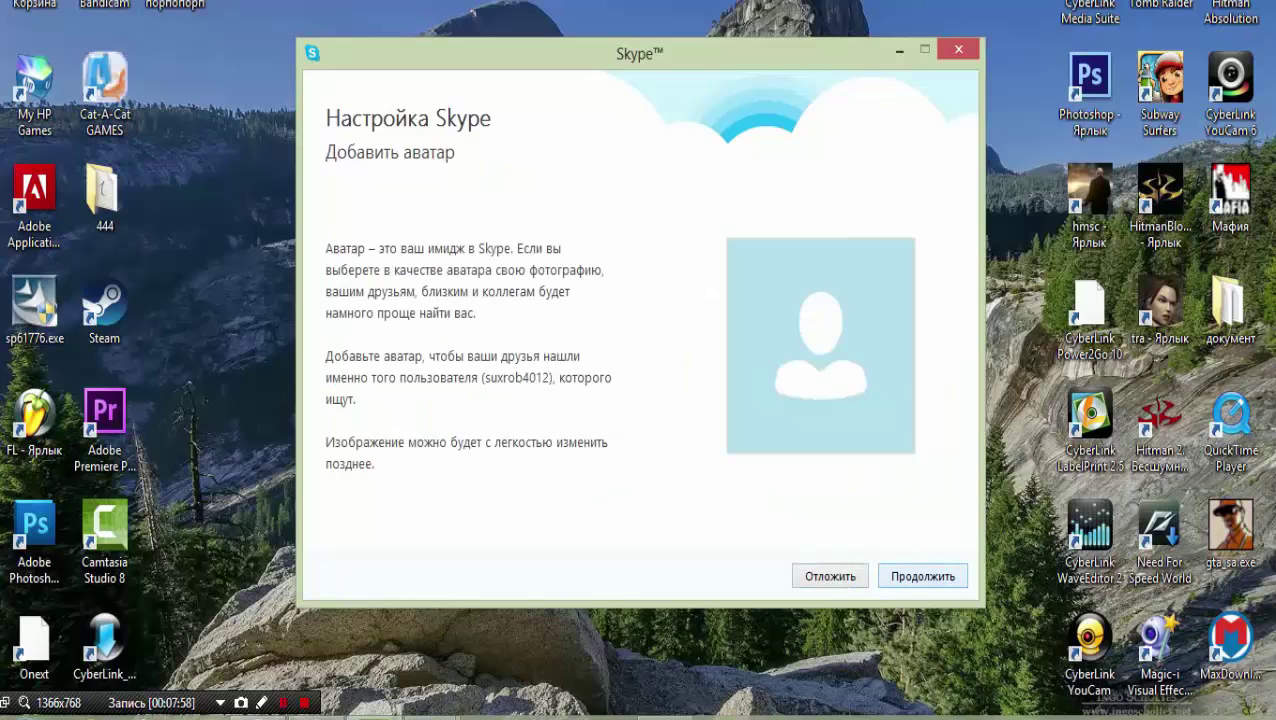
key(Return)
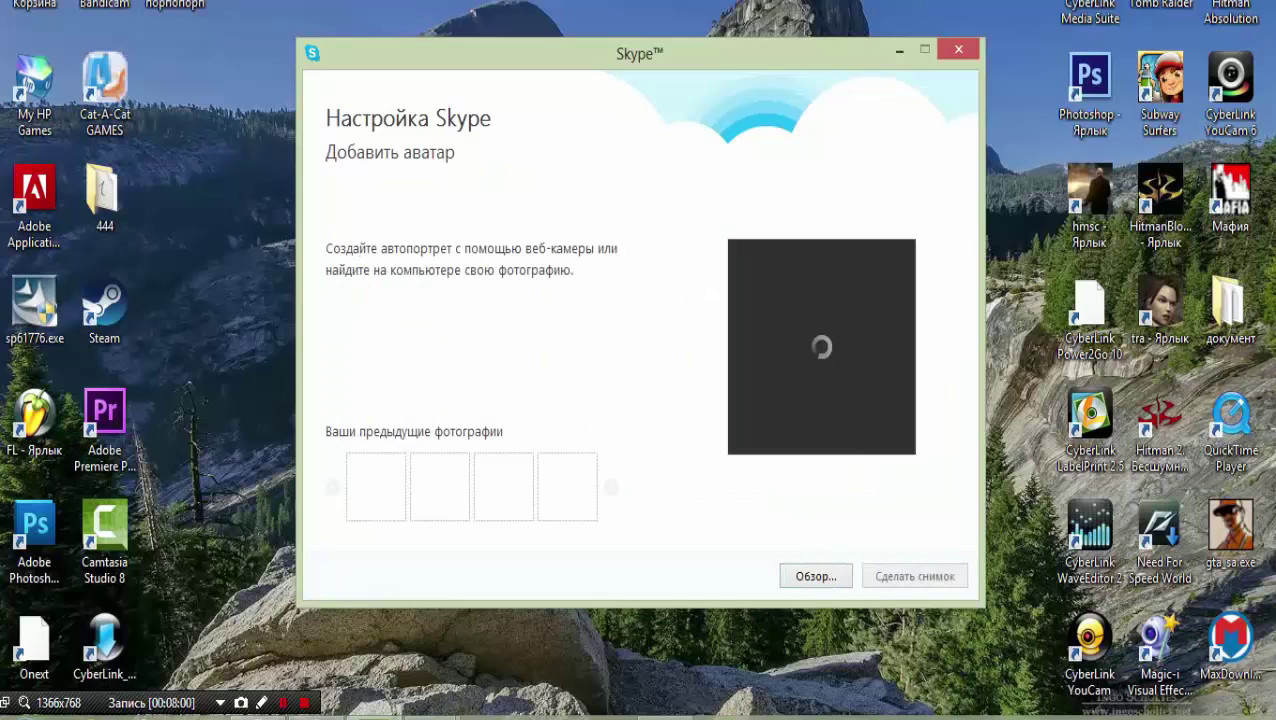
Take a webcam snapshot, discard it, and close the setup wizard without saving an avatar.
key(Return)
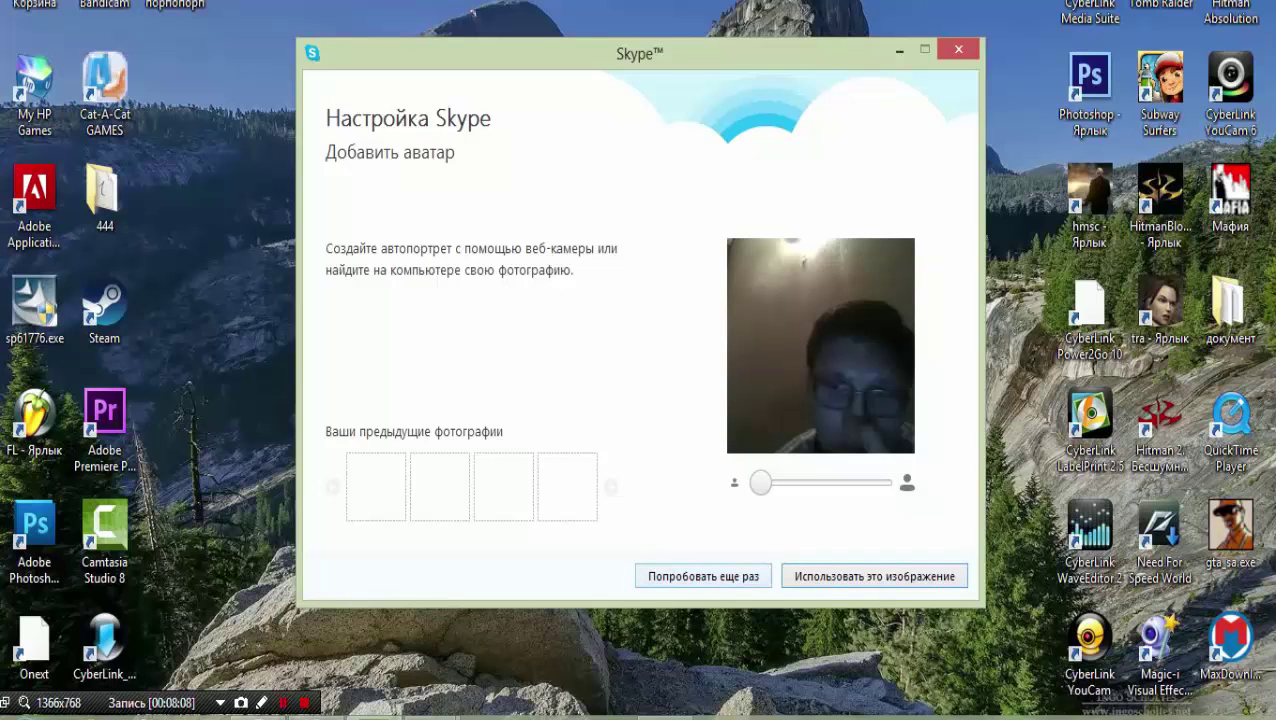
key(shift+Tab)
key(Return)
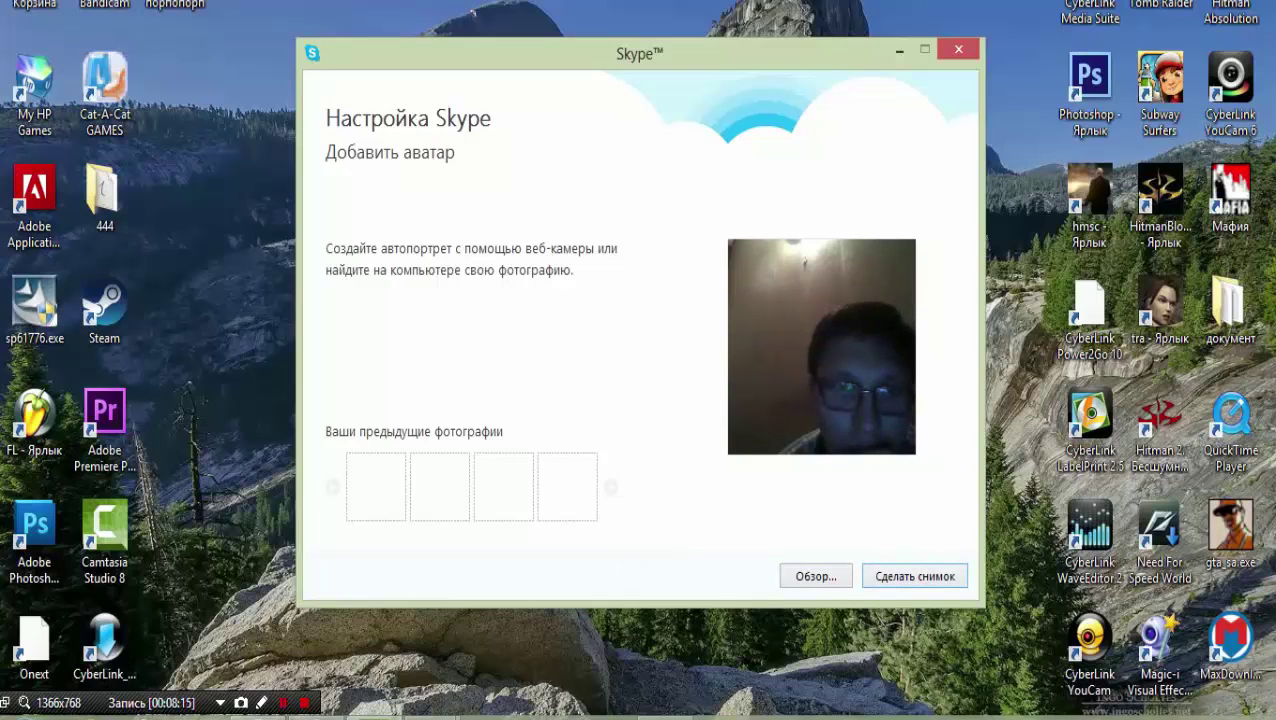
click(958, 49)
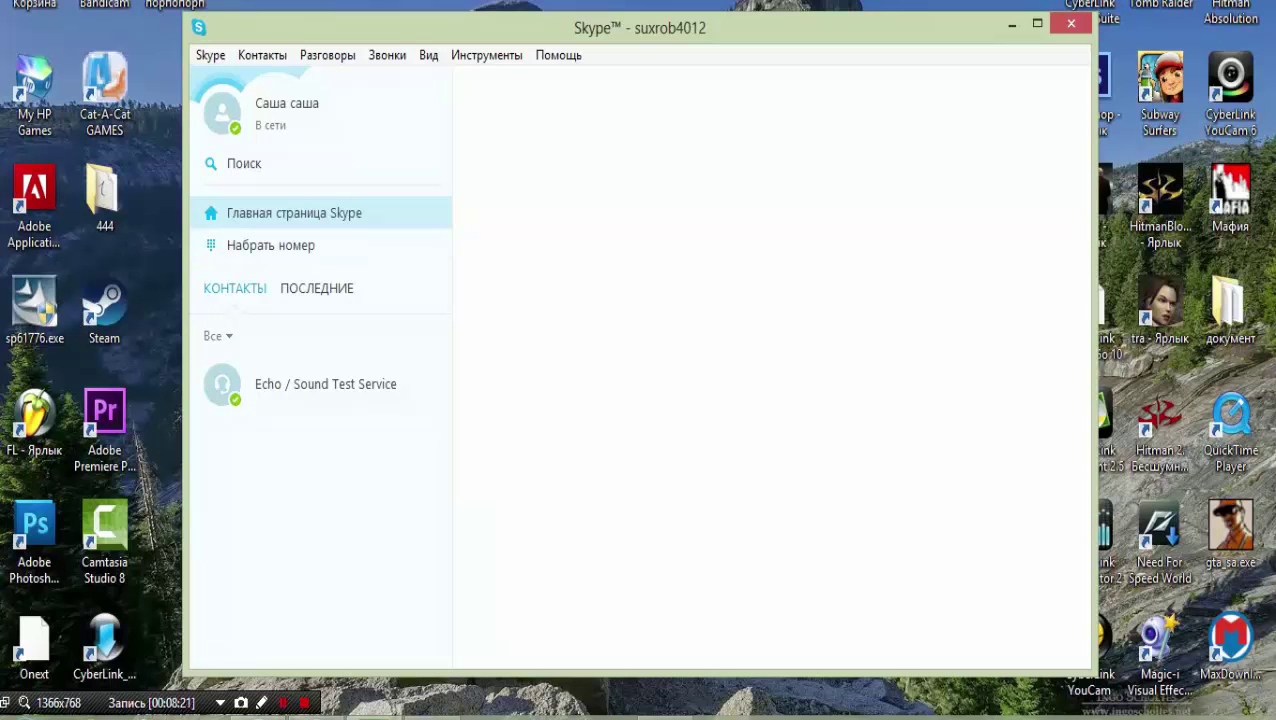
From the Skype home page, search the Skype directory for another user's Skype username.
click(270, 245)
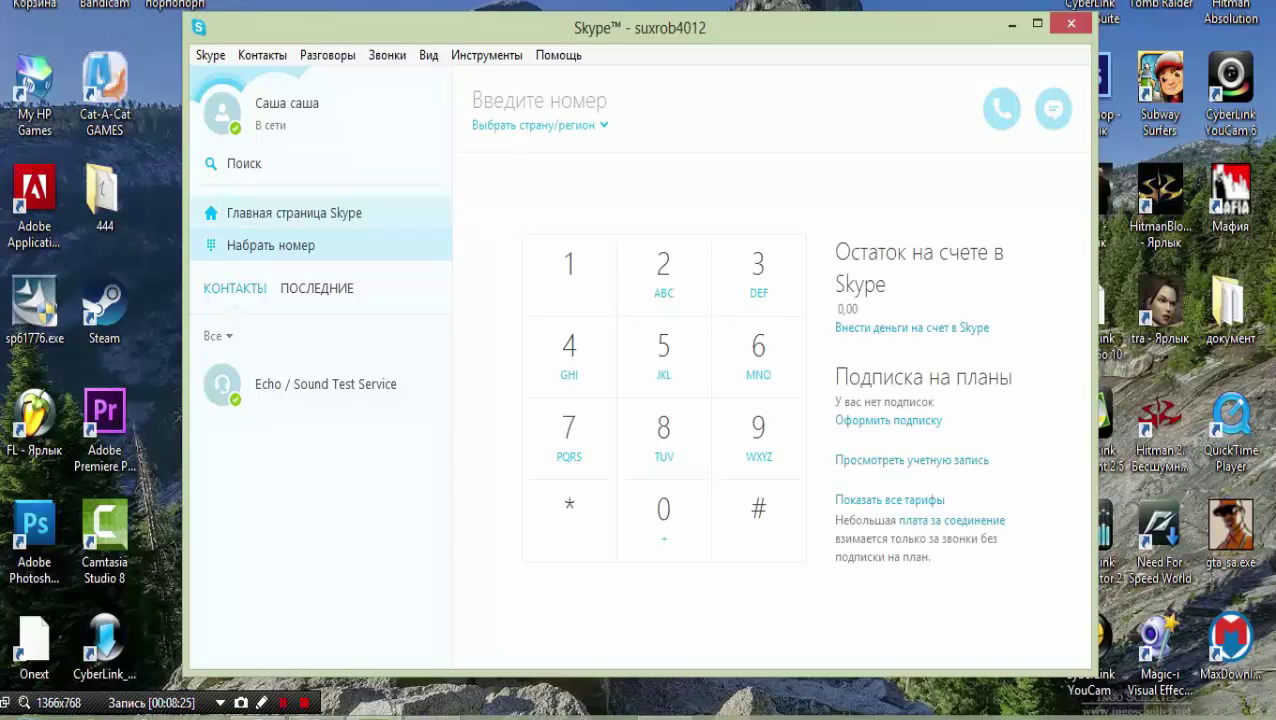
click(294, 213)
click(228, 163)
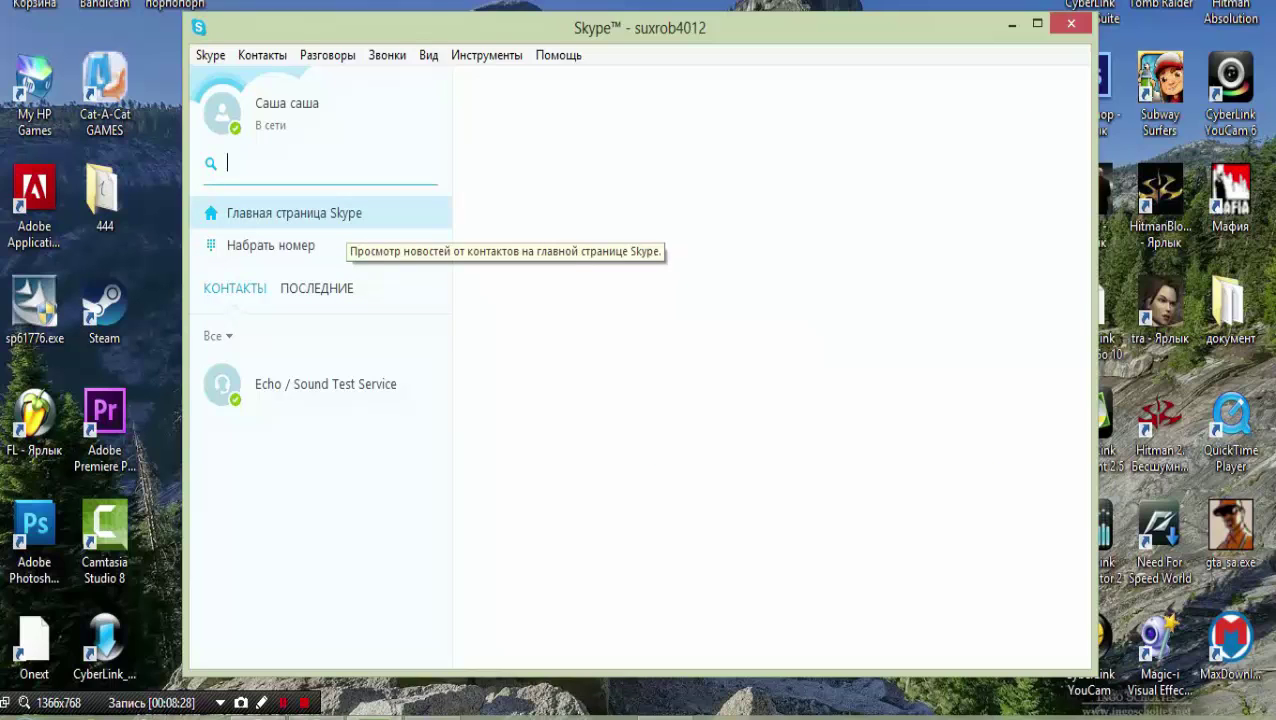
text(dima)
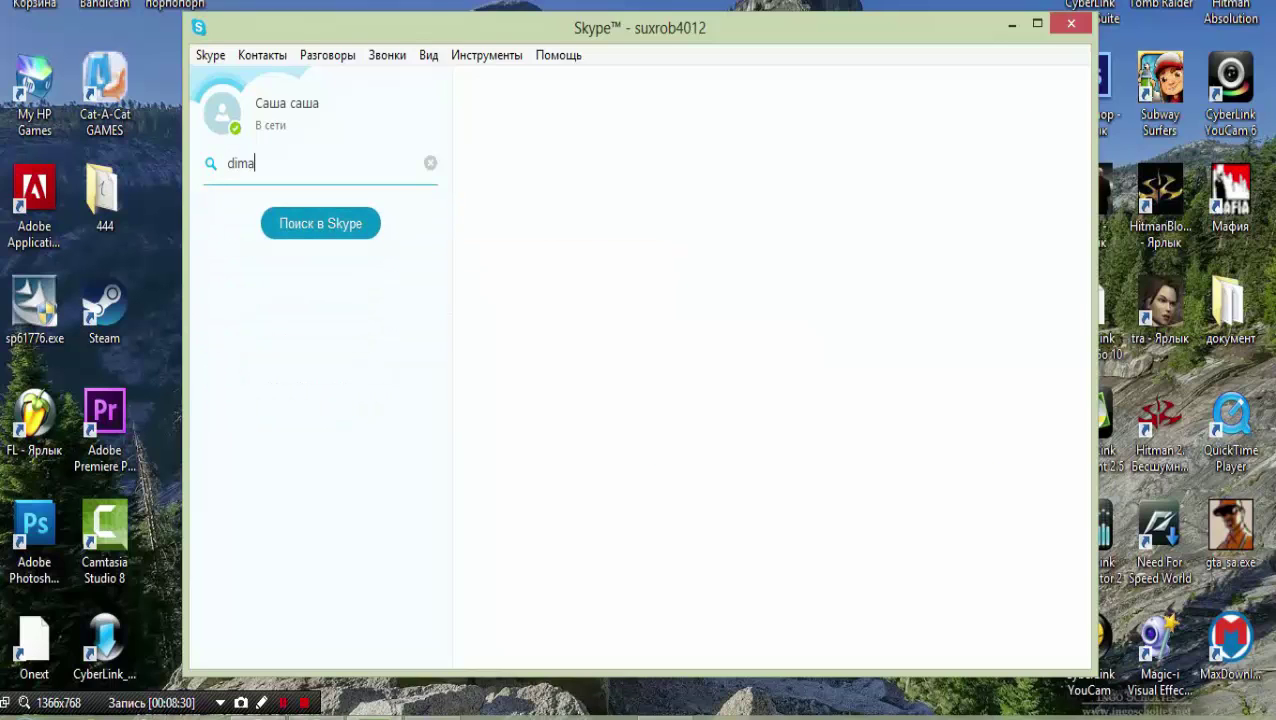
text(24351)
key(Return)
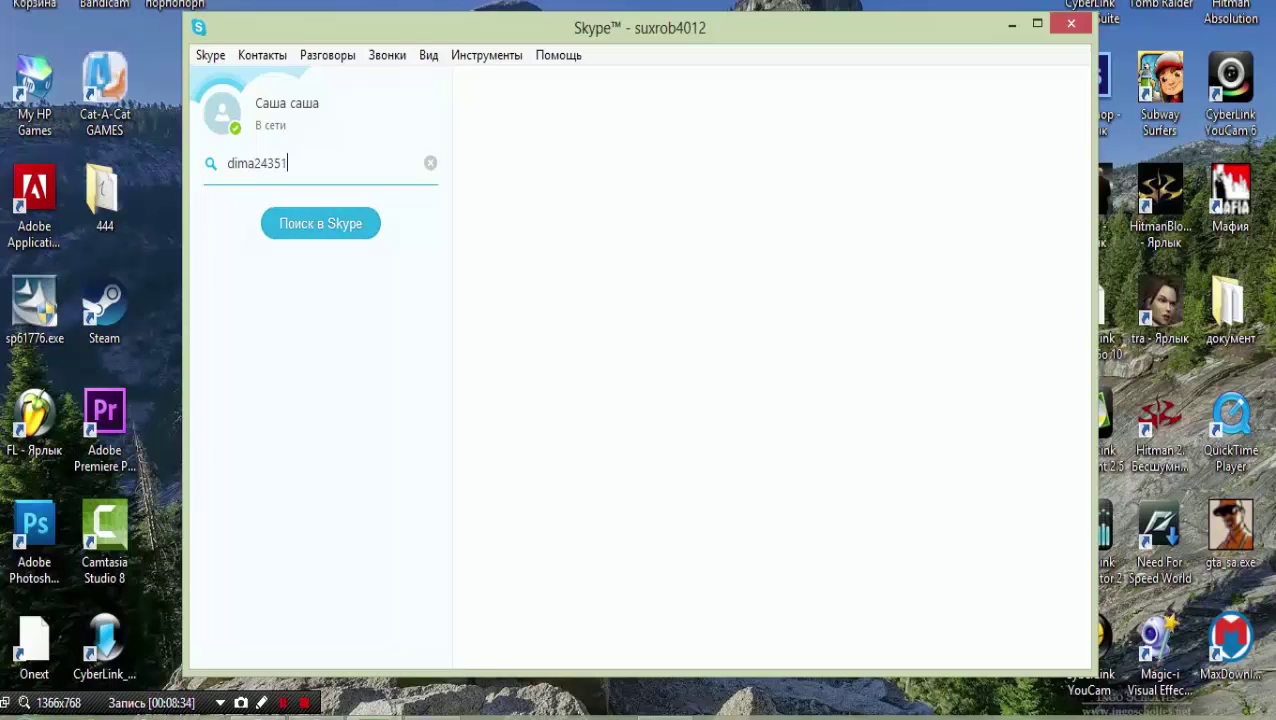
Open the found user's profile and send them a contact request.
click(320, 222)
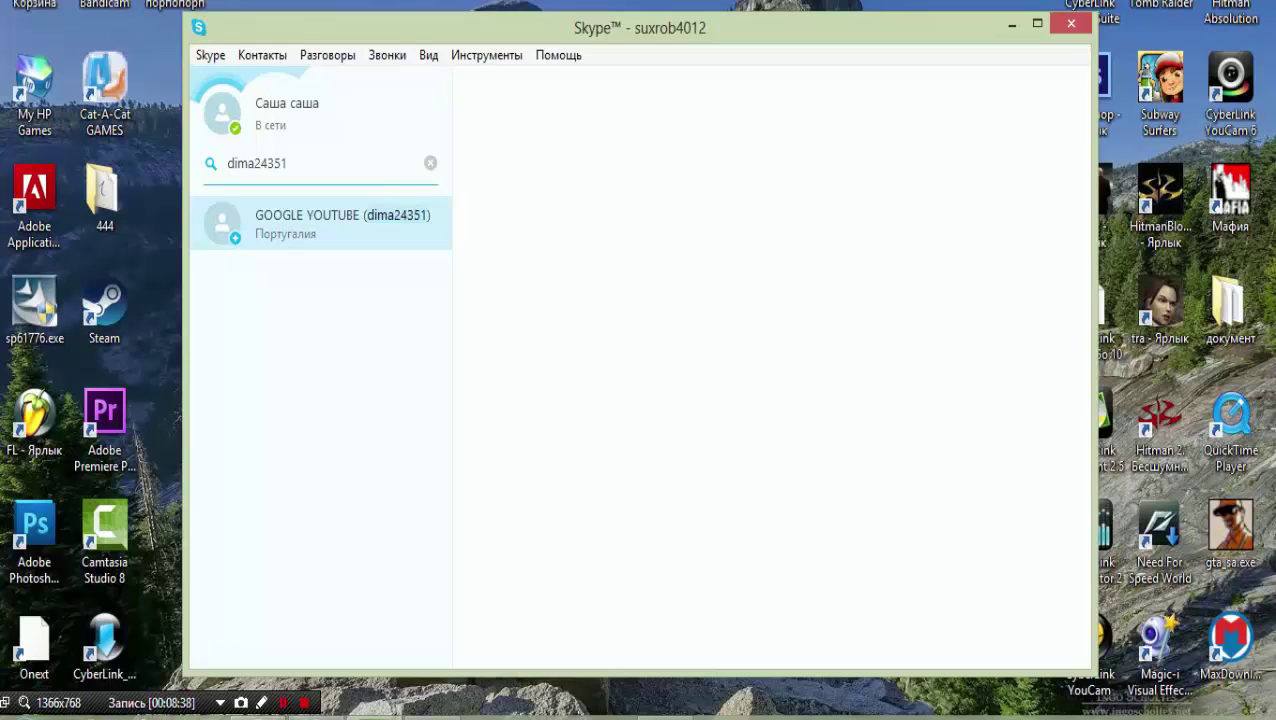
click(771, 211)
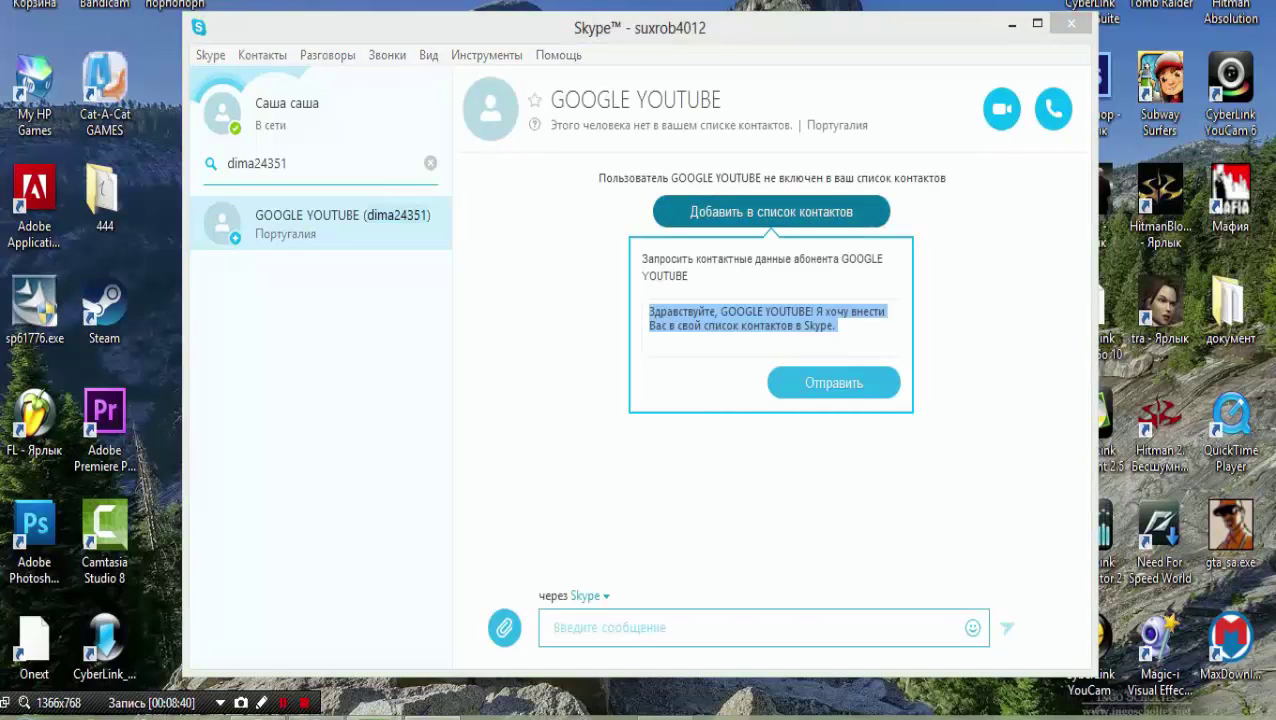
click(833, 382)
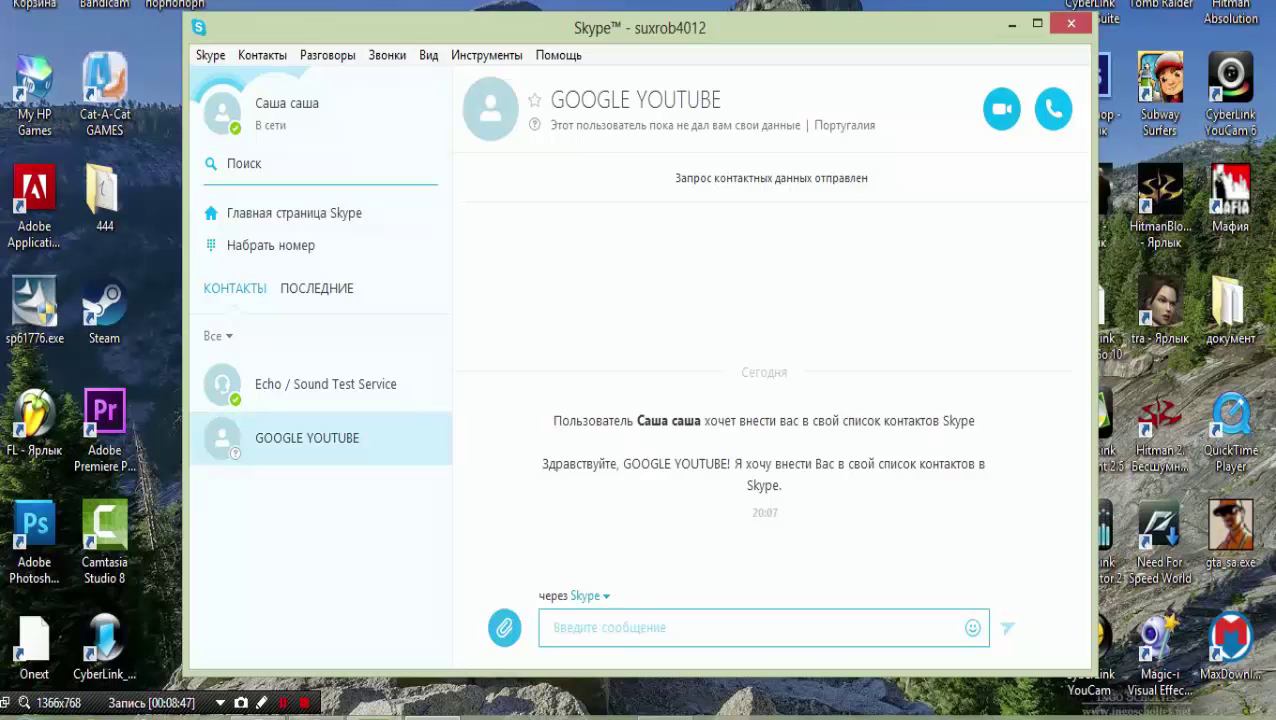
Start a video call with the new contact, briefly viewing it full screen.
click(1001, 108)
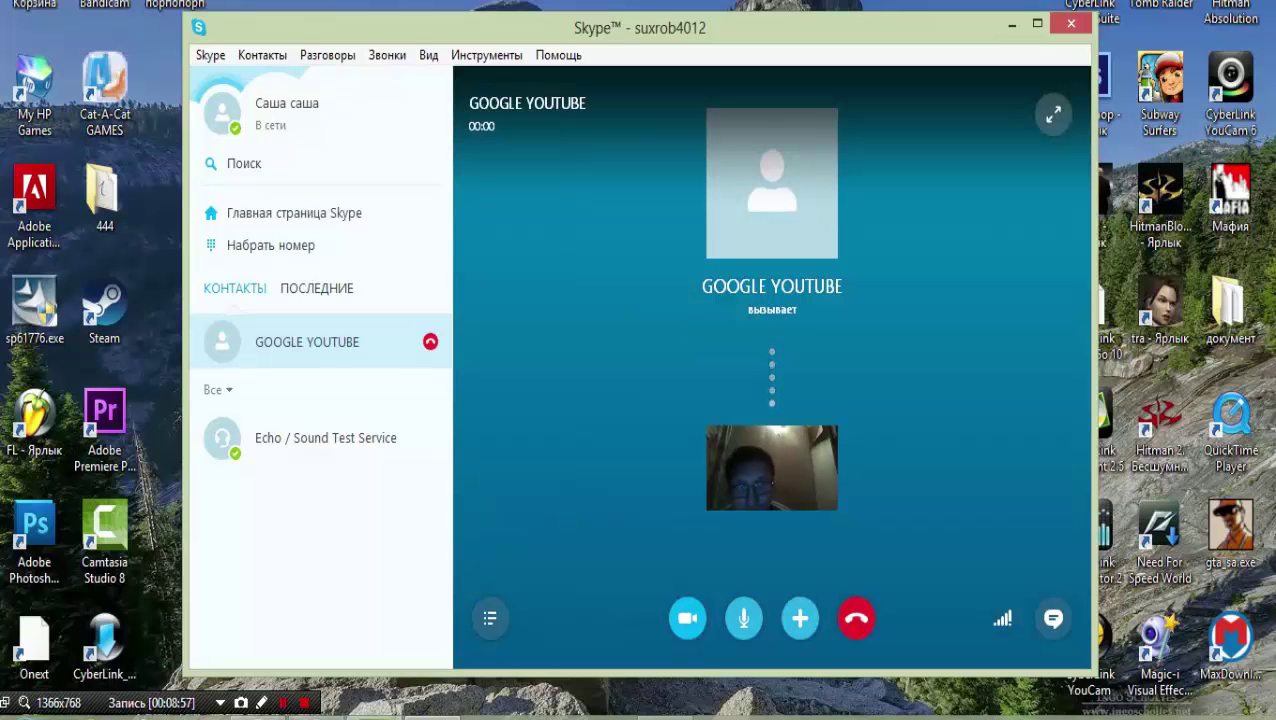
click(1054, 115)
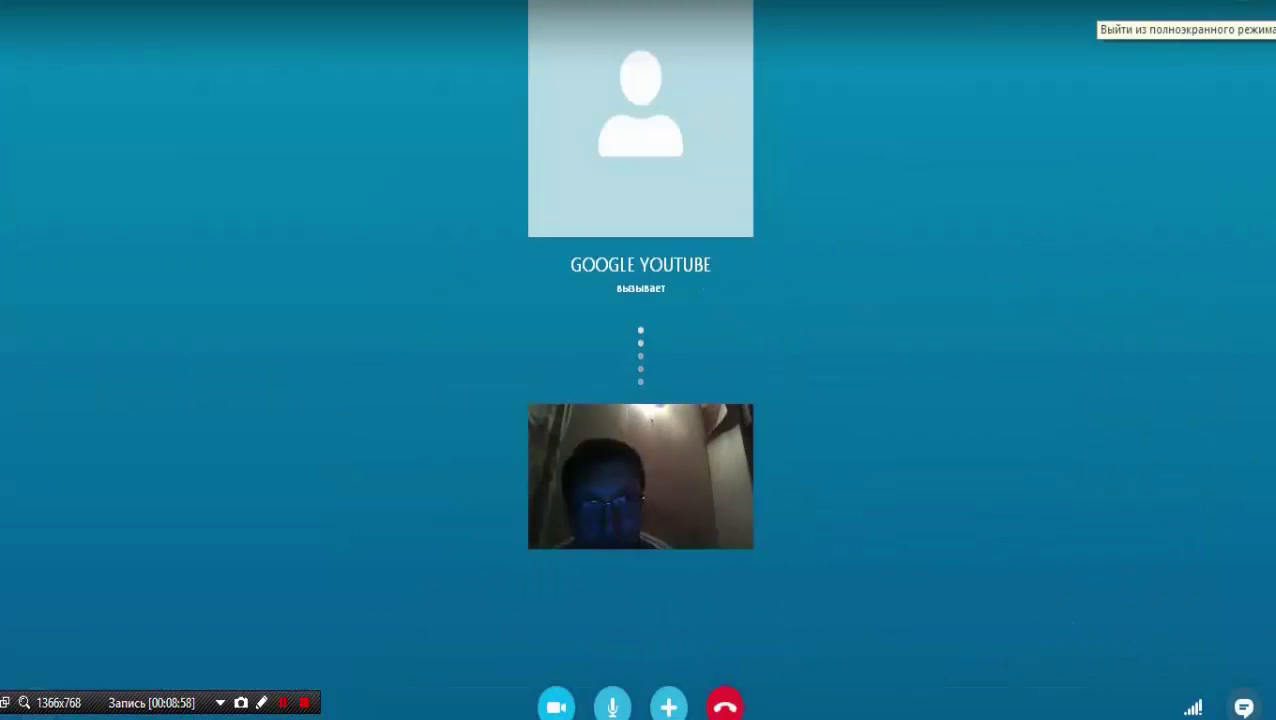
click(1250, 12)
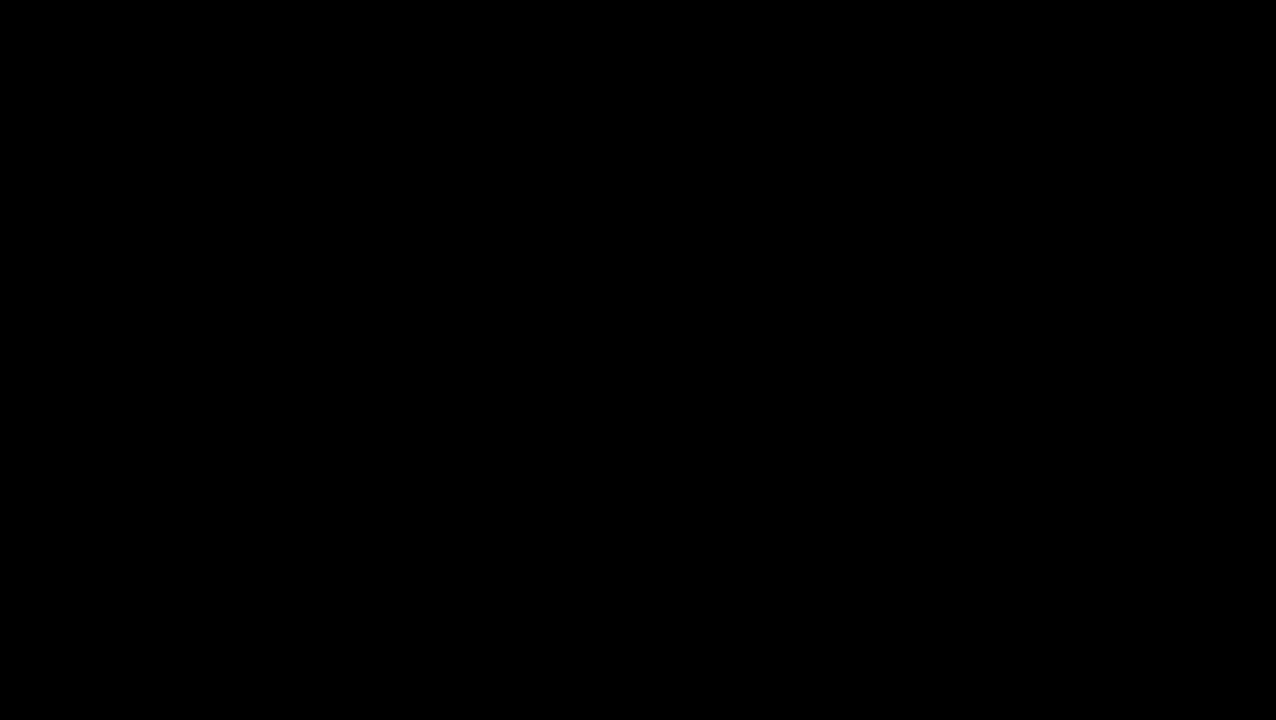